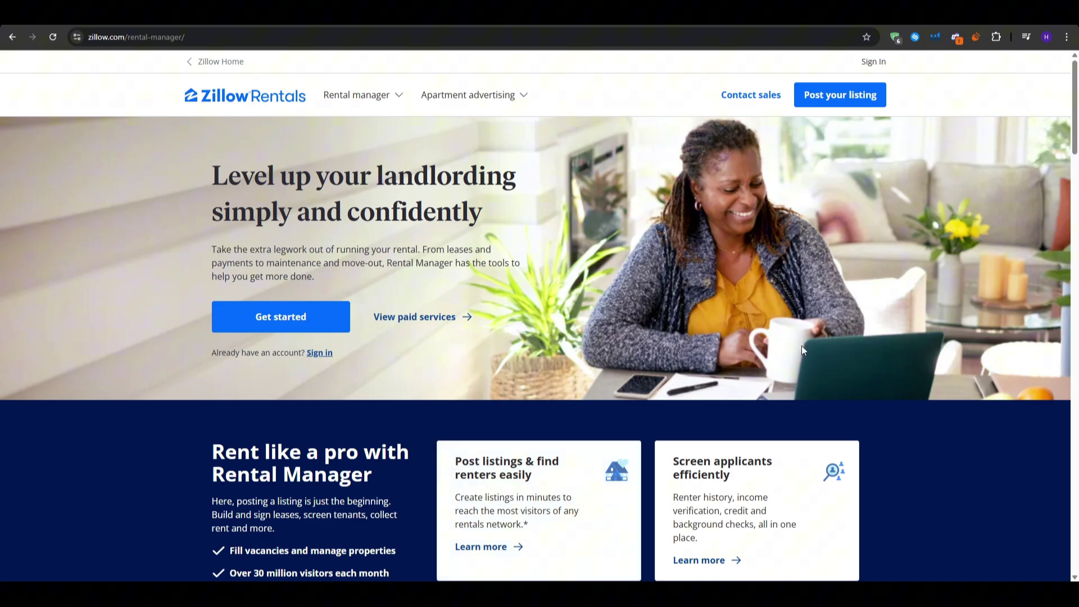
- Scroll through the Zillow Rental Manager landing page and back to the top
{"action": "scroll", "coordinate": [802, 345], "scroll_direction": "down", "scroll_amount": 6}
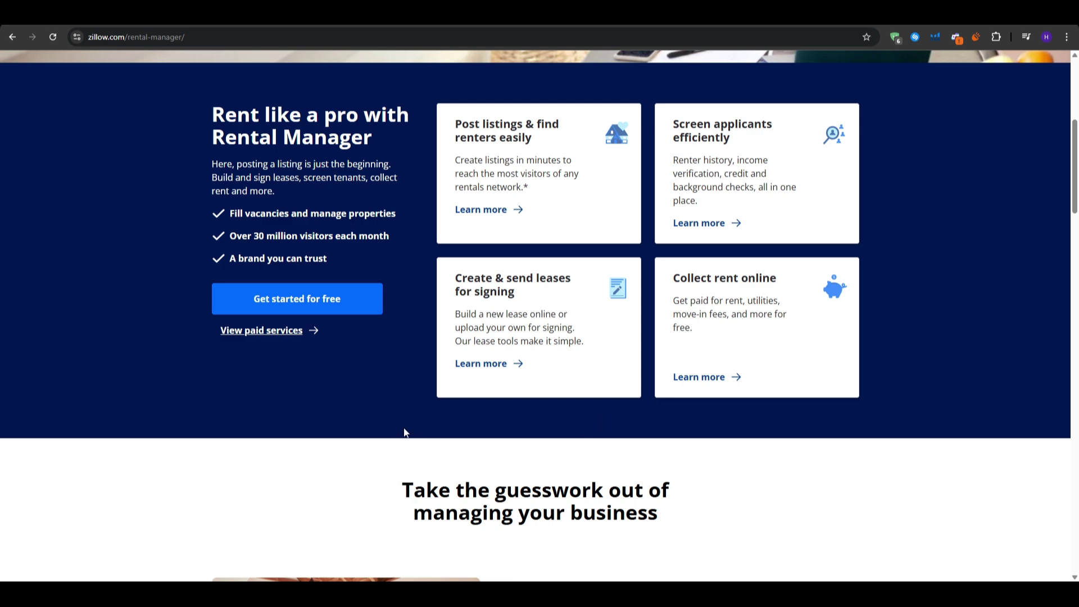
{"action": "scroll", "coordinate": [404, 431], "scroll_direction": "down", "scroll_amount": 4}
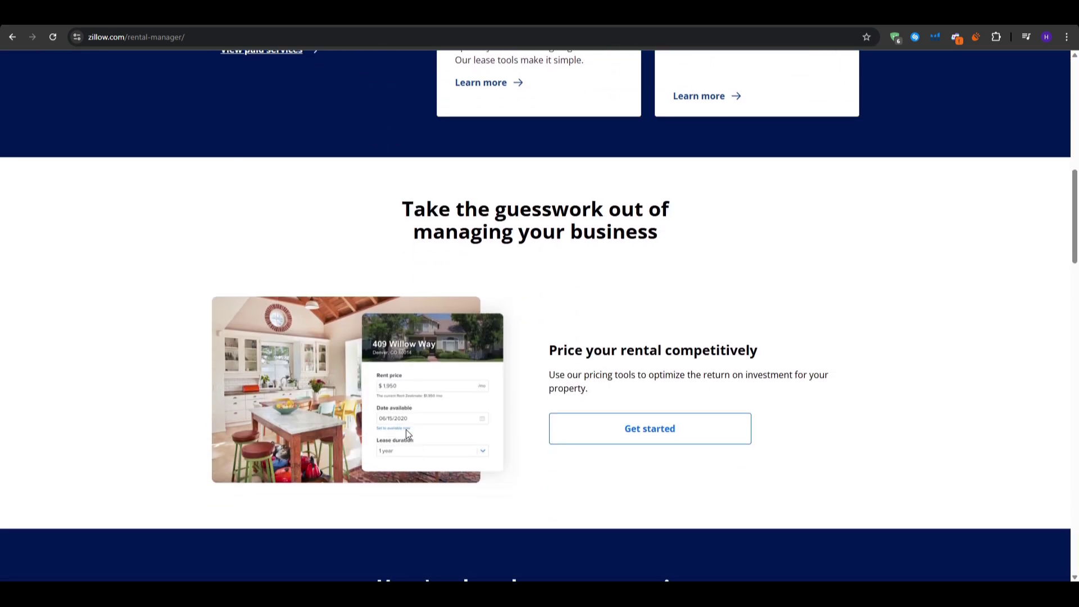
{"action": "scroll", "coordinate": [546, 498], "scroll_direction": "down", "scroll_amount": 10}
{"action": "scroll", "coordinate": [554, 498], "scroll_direction": "down", "scroll_amount": 3}
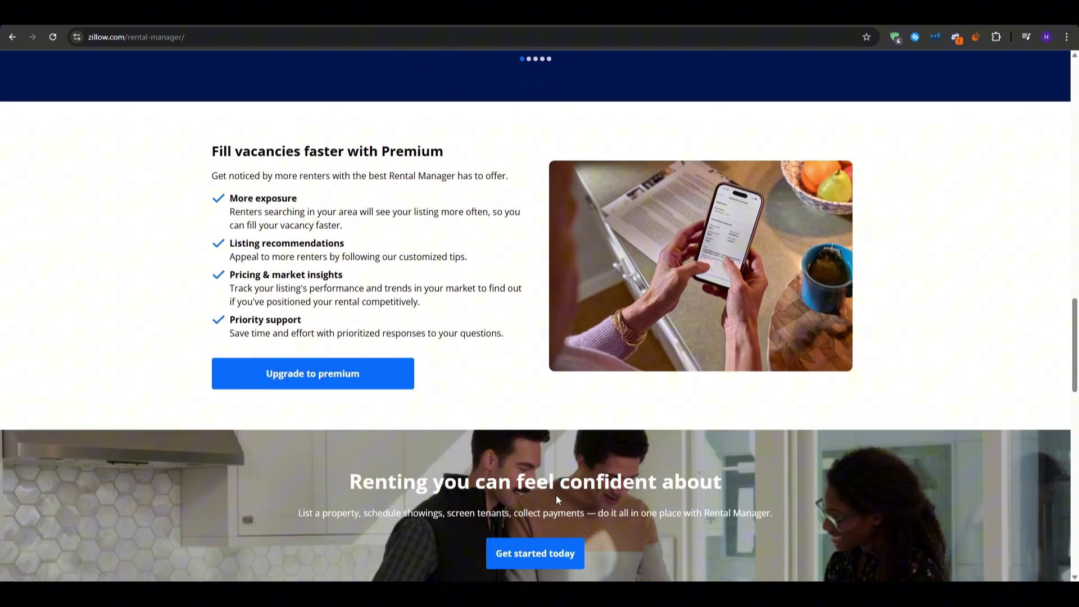
{"action": "scroll", "coordinate": [637, 459], "scroll_direction": "down", "scroll_amount": 8}
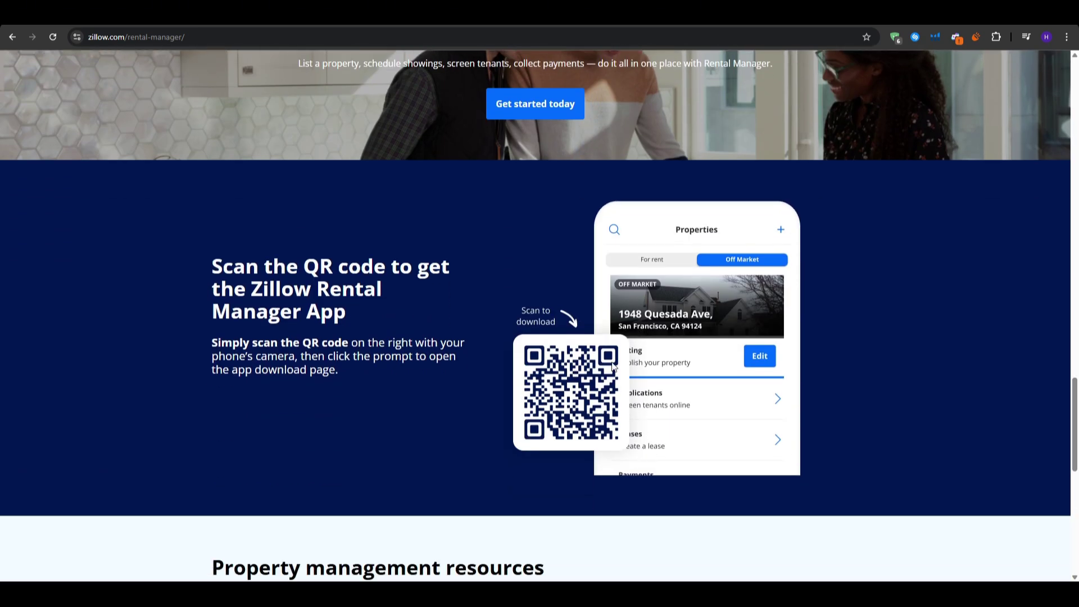
{"action": "scroll", "coordinate": [584, 65], "scroll_direction": "up", "scroll_amount": 1}
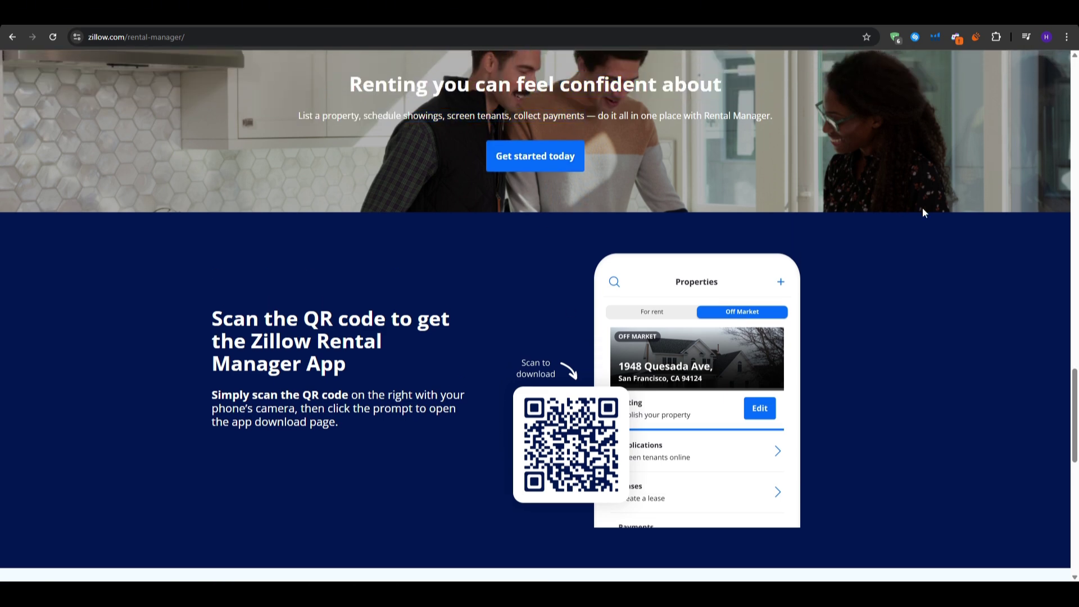
{"action": "left_click_drag", "start_coordinate": [1074, 389], "coordinate": [1075, 75]}
- Go to the Leases page from the Rental manager menu and scroll down it
{"action": "left_click", "coordinate": [380, 104]}
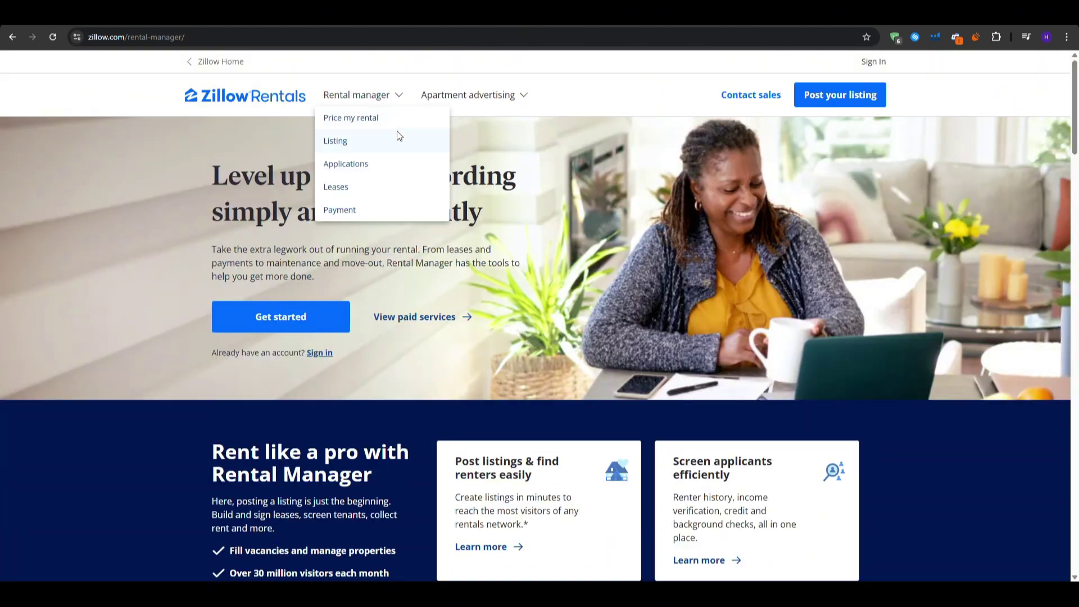
{"action": "left_click", "coordinate": [339, 188]}
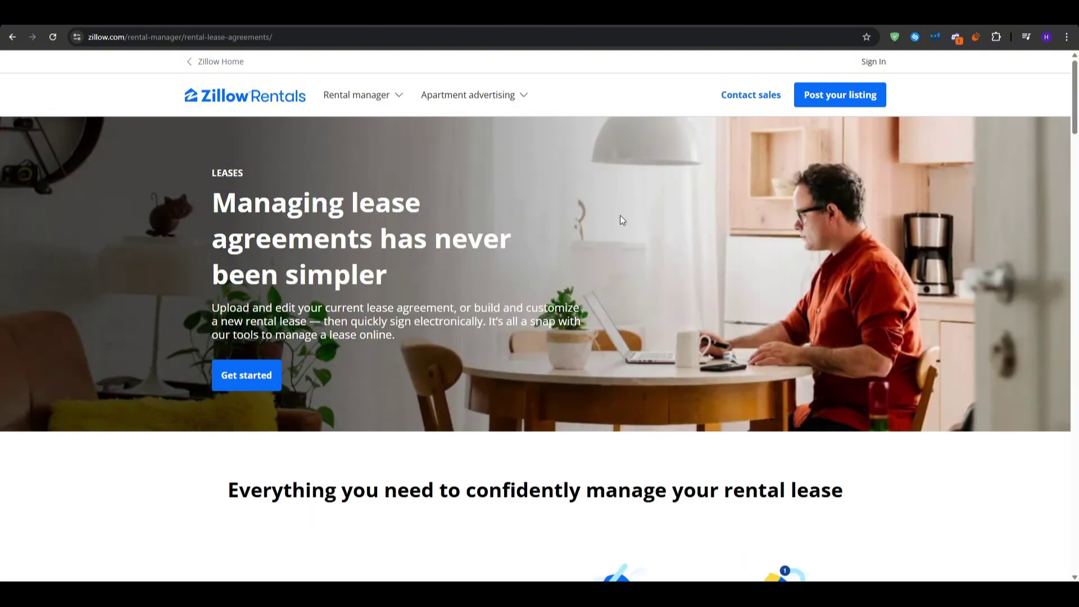
{"action": "scroll", "coordinate": [905, 277], "scroll_direction": "down", "scroll_amount": 7}
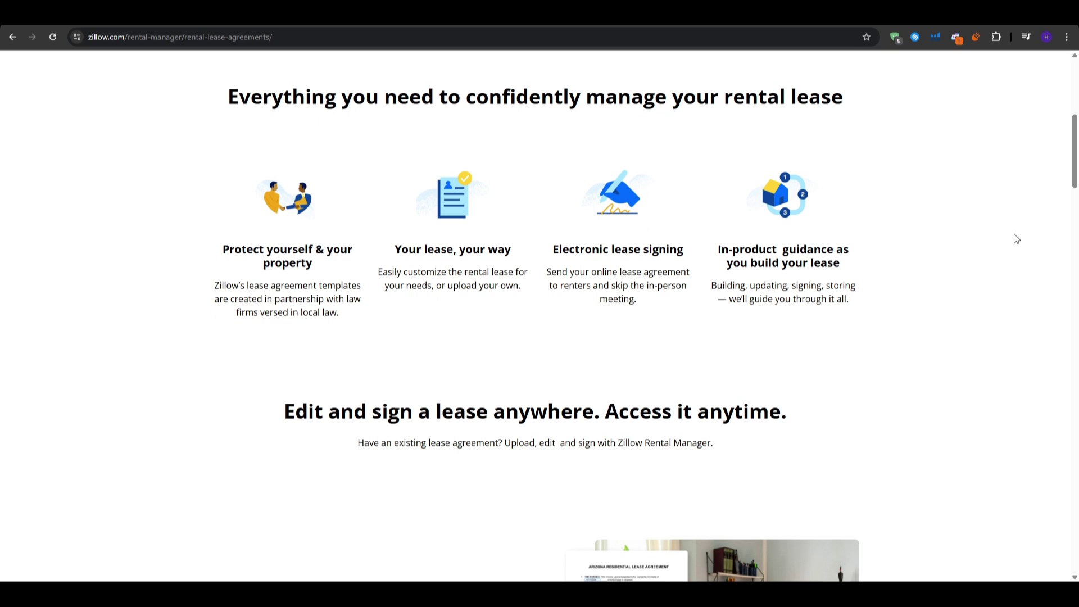
{"action": "scroll", "coordinate": [1016, 239], "scroll_direction": "down", "scroll_amount": 4}
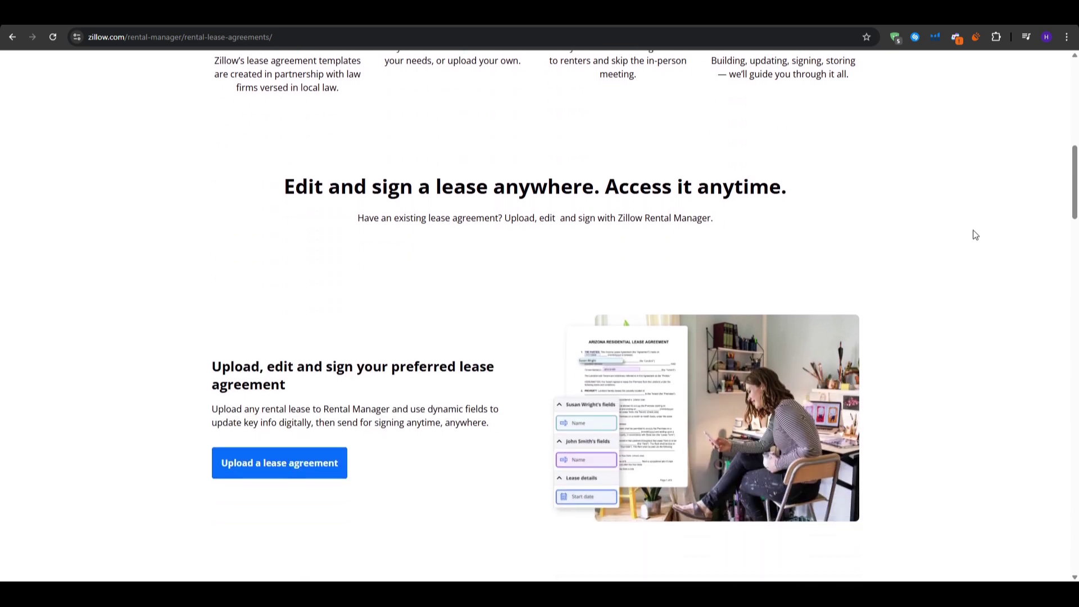
{"action": "scroll", "coordinate": [976, 229], "scroll_direction": "down", "scroll_amount": 8}
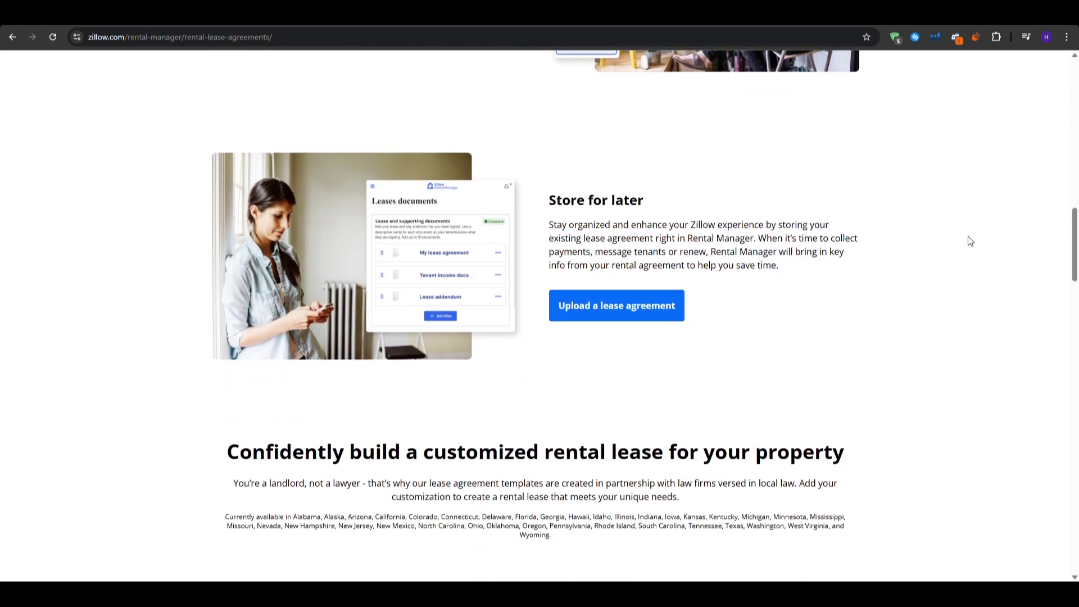
{"action": "scroll", "coordinate": [957, 260], "scroll_direction": "down", "scroll_amount": 6}
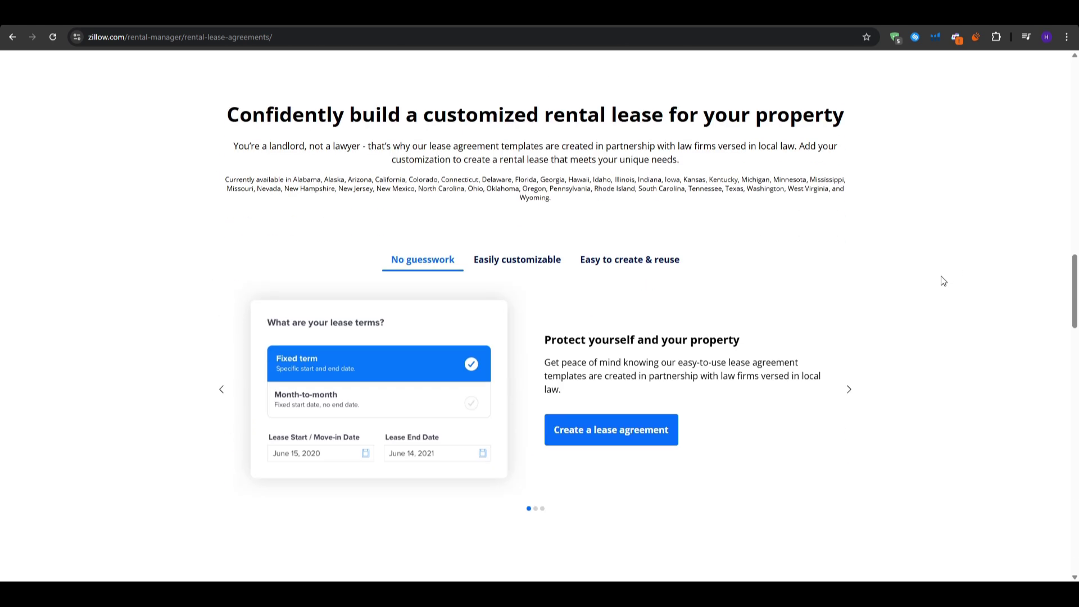
- Advance the highlights carousel to 'Easily customizable' and 'Easy to create & reuse', then return to the top
{"action": "left_click", "coordinate": [848, 389]}
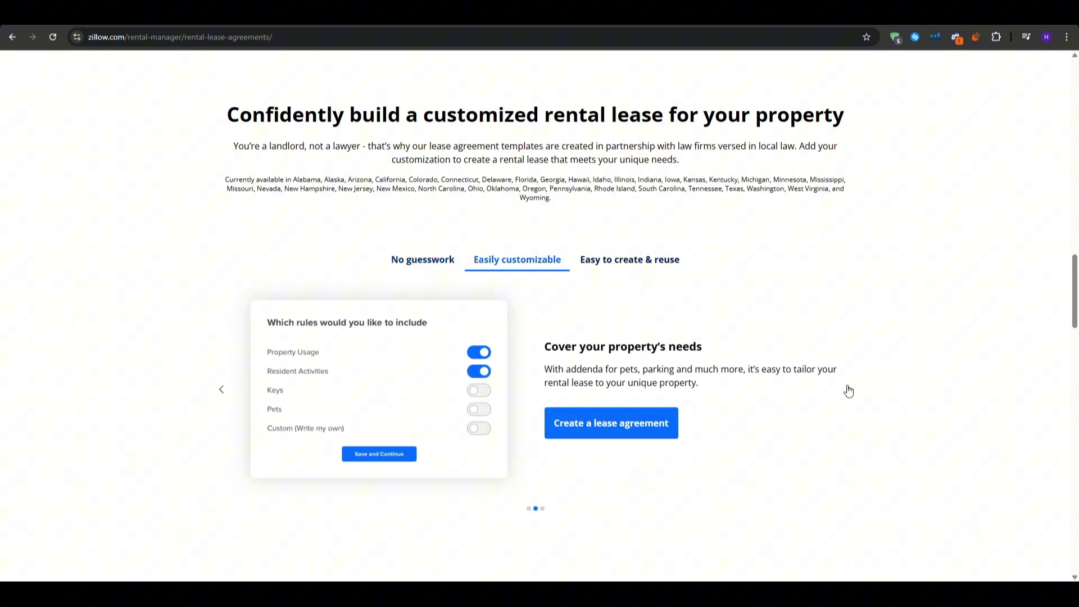
{"action": "left_click", "coordinate": [849, 389]}
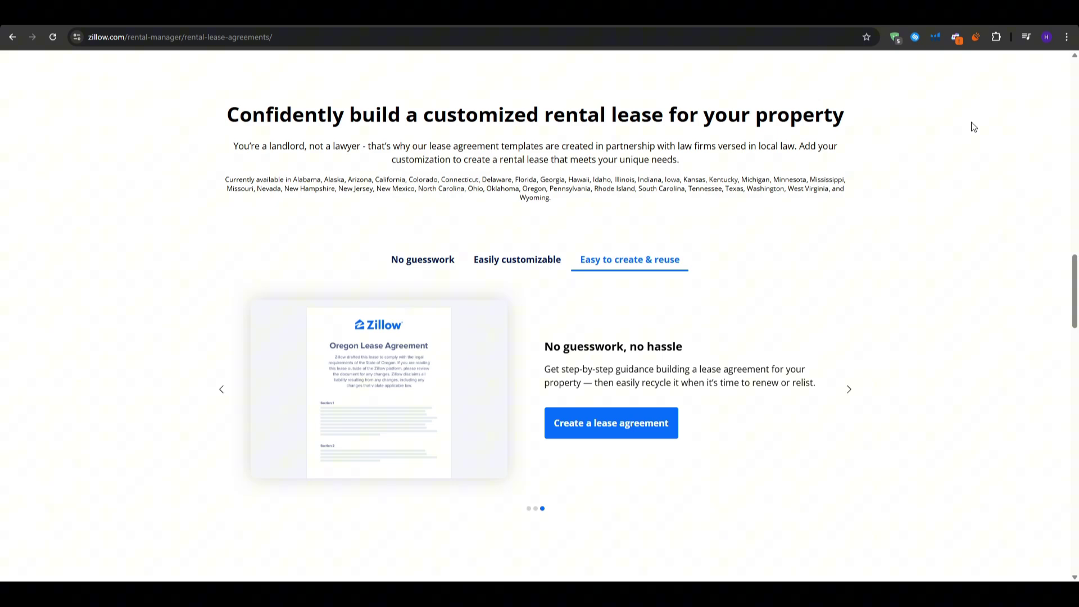
{"action": "scroll", "coordinate": [956, 236], "scroll_direction": "up", "scroll_amount": 8}
{"action": "scroll", "coordinate": [1061, 236], "scroll_direction": "up", "scroll_amount": 10}
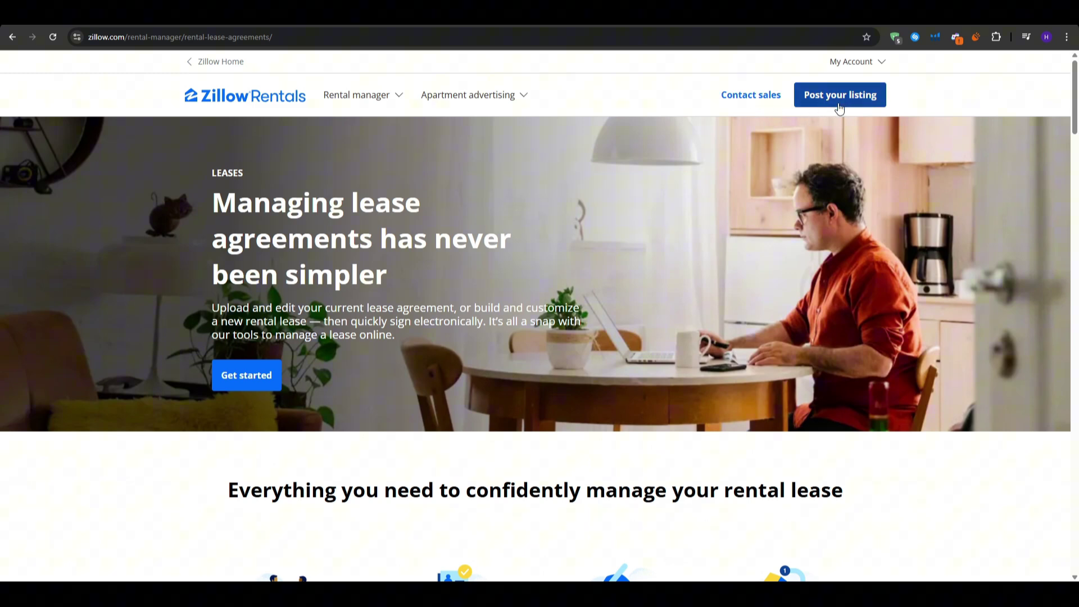
- Start a listing with the owner's first and last name, landlord role and 15 properties
{"action": "left_click", "coordinate": [857, 107]}
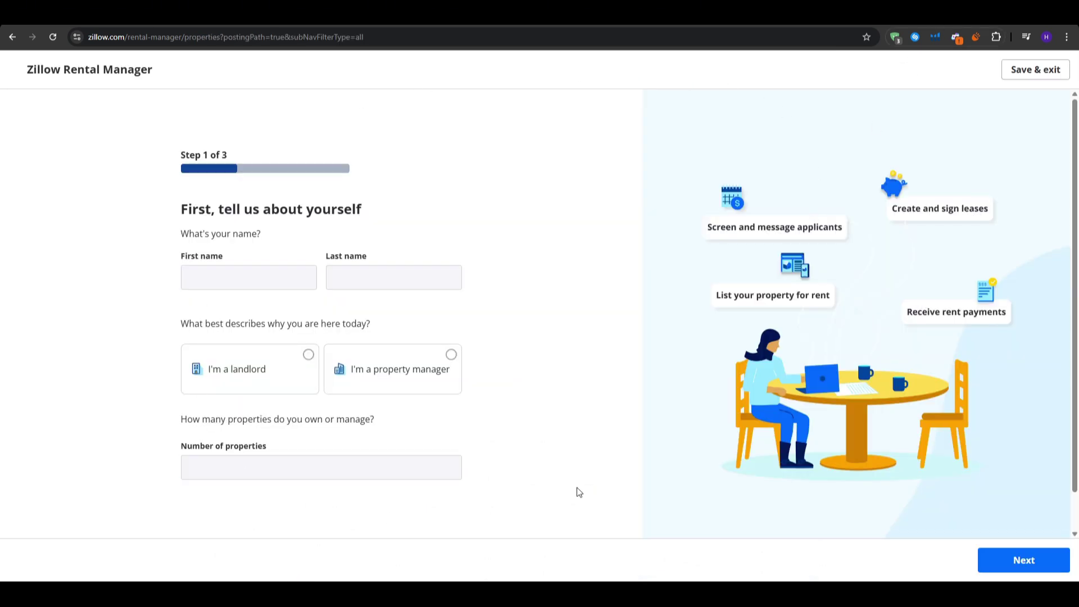
{"action": "left_click", "coordinate": [257, 281]}
{"action": "key", "text": "Tab"}
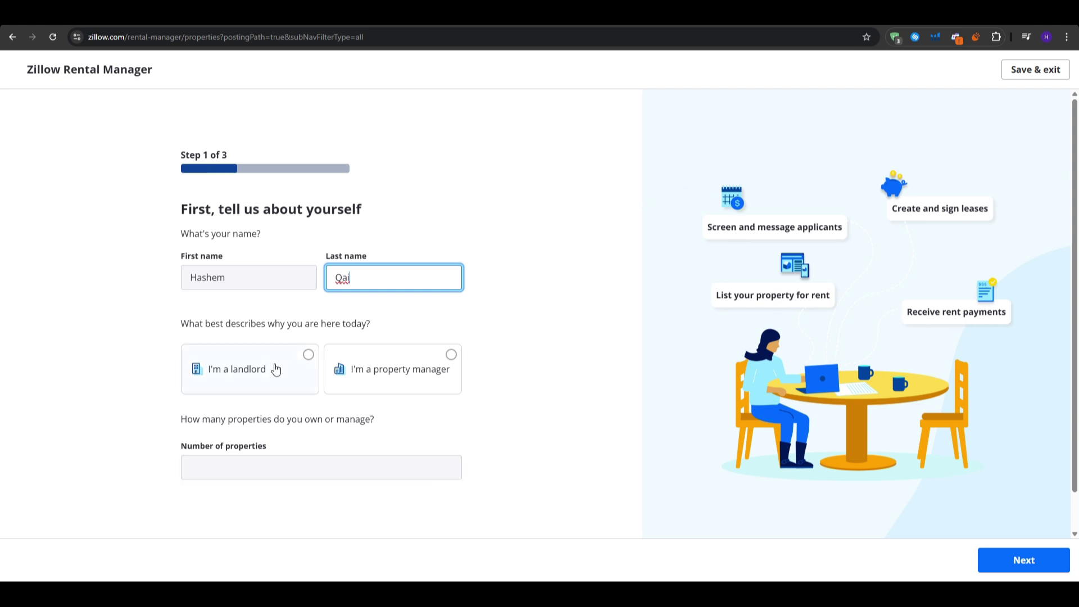
{"action": "left_click", "coordinate": [250, 375]}
{"action": "left_click", "coordinate": [316, 462]}
{"action": "type", "text": "15"}
{"action": "left_click", "coordinate": [579, 426]}
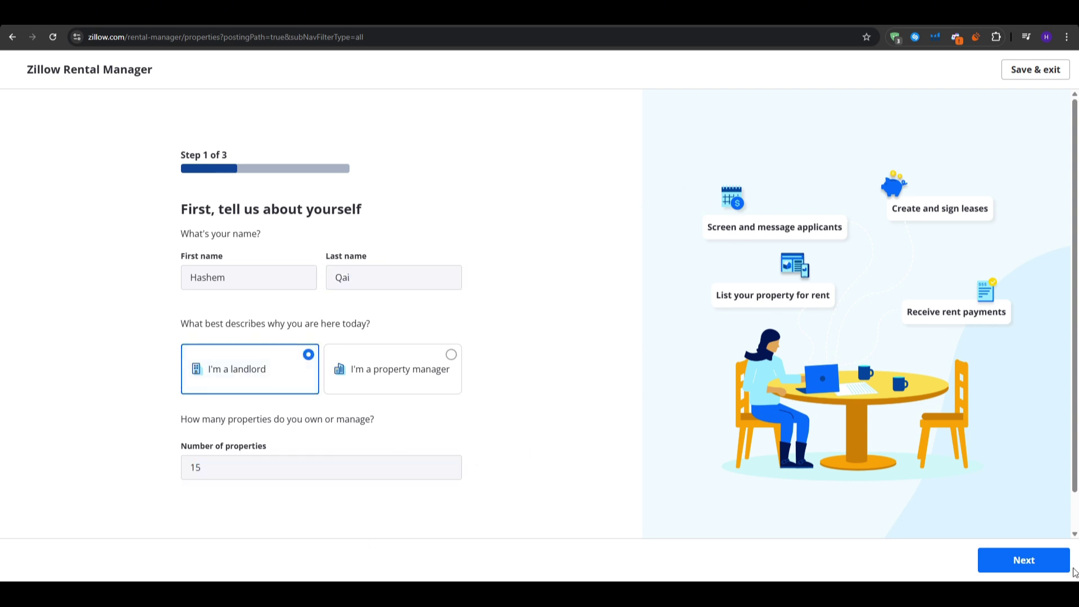
{"action": "left_click", "coordinate": [1026, 564]}
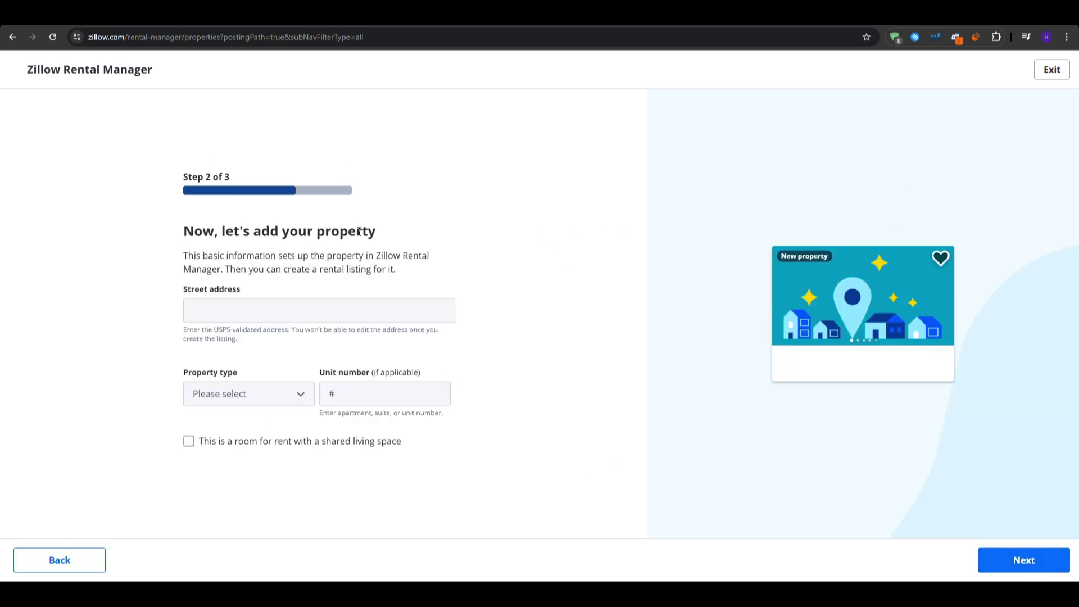
- Set the property type to House and the unit number to 1
{"action": "left_click_drag", "start_coordinate": [375, 237], "coordinate": [157, 233]}
{"action": "left_click", "coordinate": [160, 245]}
{"action": "left_click", "coordinate": [238, 317]}
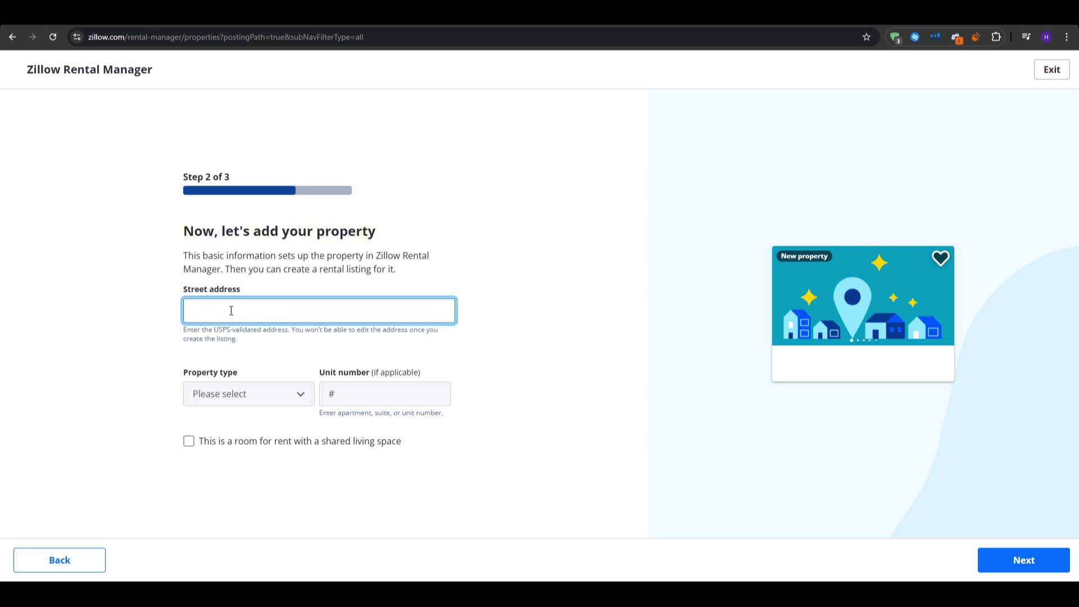
{"action": "left_click", "coordinate": [251, 385]}
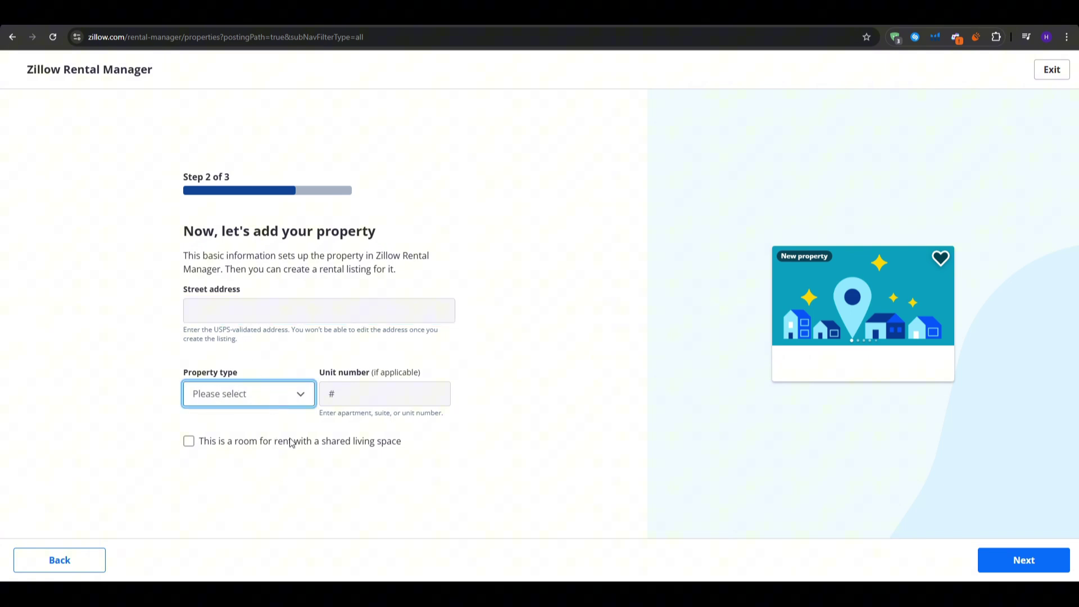
{"action": "key", "text": "h"}
{"action": "left_click", "coordinate": [350, 391]}
{"action": "type", "text": "1"}
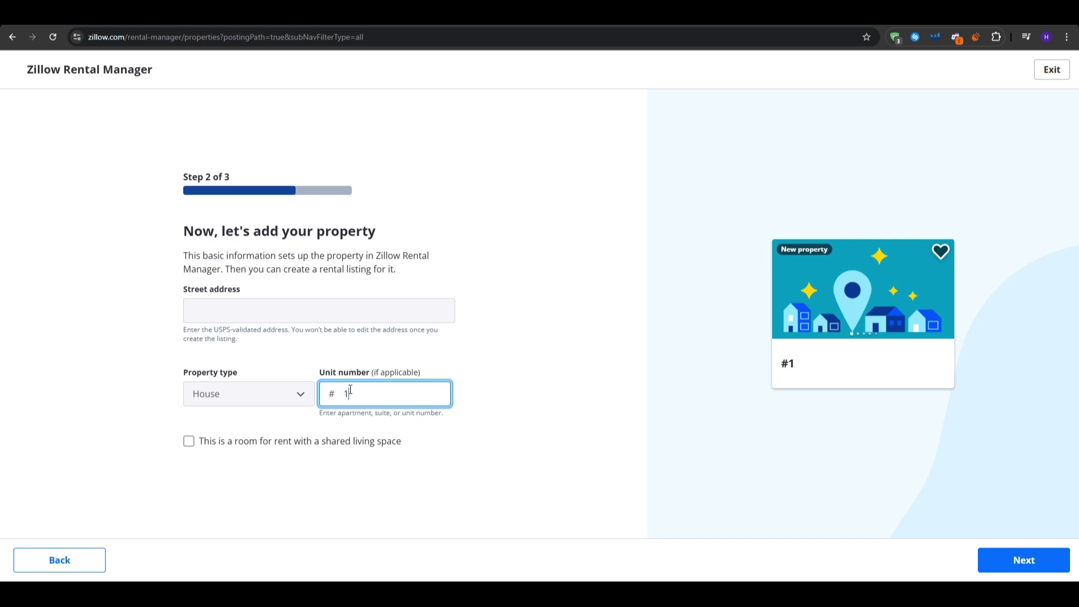
{"action": "left_click", "coordinate": [531, 402]}
{"action": "left_click", "coordinate": [716, 520]}
- Continue to the Step 3 review and confirm the house's address and unit 1
{"action": "key", "text": "Return"}
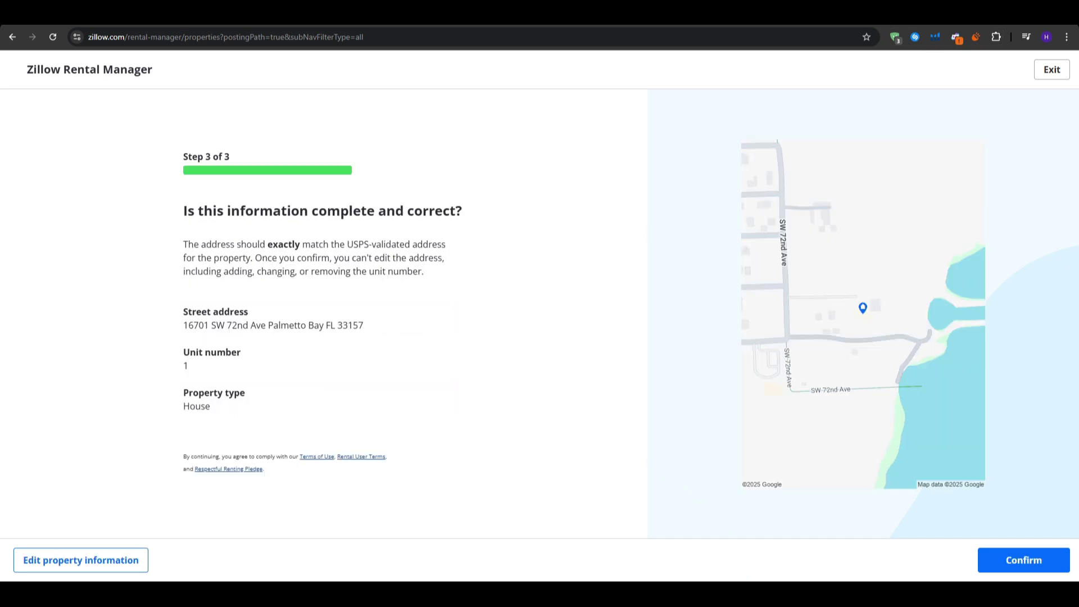
{"action": "left_click", "coordinate": [1000, 569]}
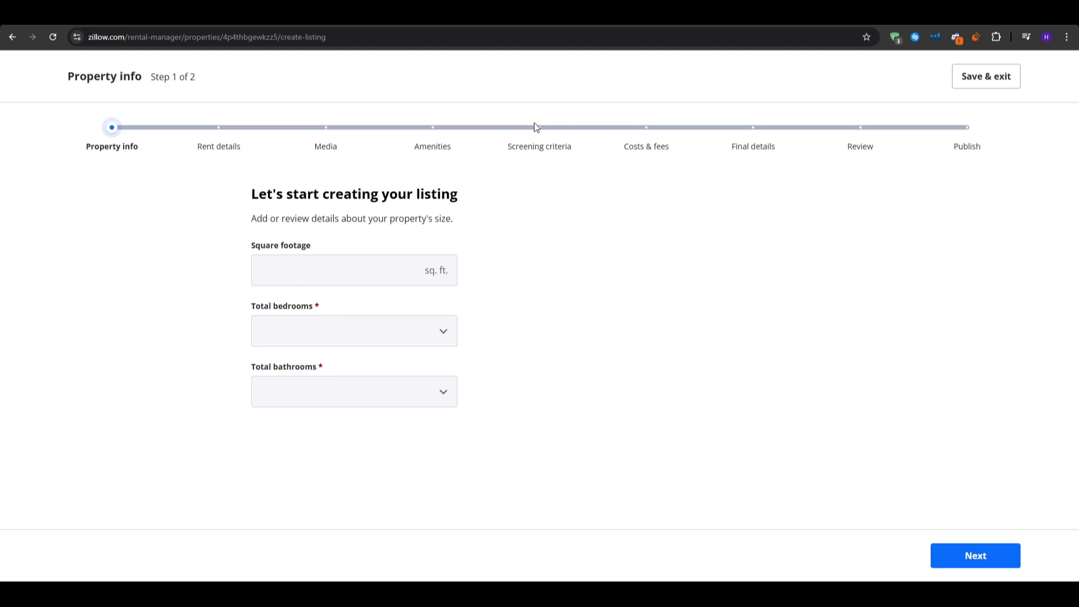
- Save the listing draft and exit to the property's dashboard, scrolling through it
{"action": "left_click", "coordinate": [973, 82]}
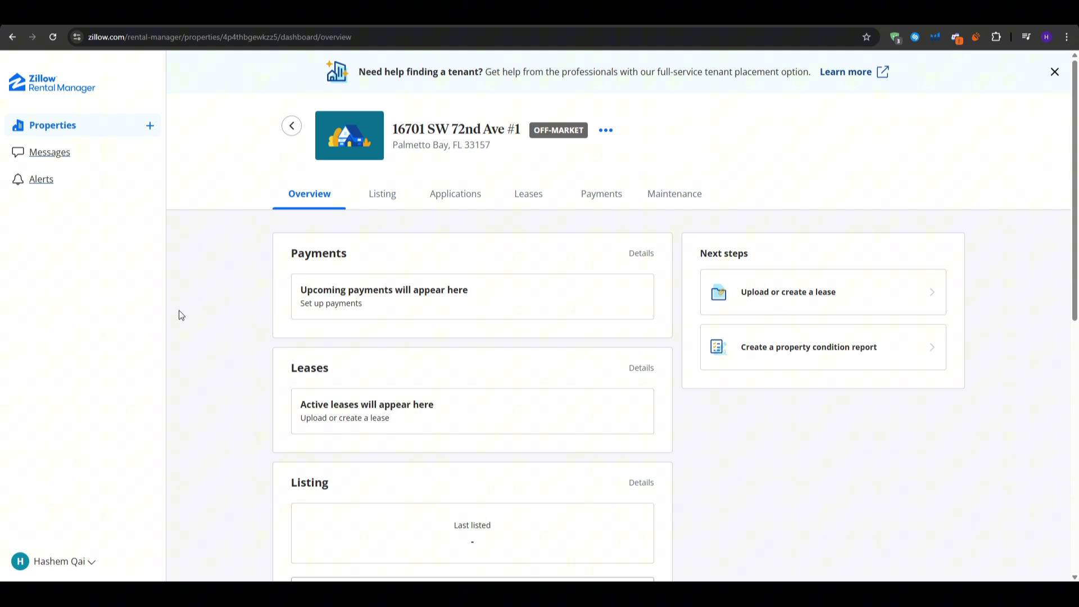
{"action": "scroll", "coordinate": [179, 310], "scroll_direction": "down", "scroll_amount": 5}
{"action": "scroll", "coordinate": [179, 310], "scroll_direction": "up", "scroll_amount": 5}
{"action": "left_click", "coordinate": [452, 196]}
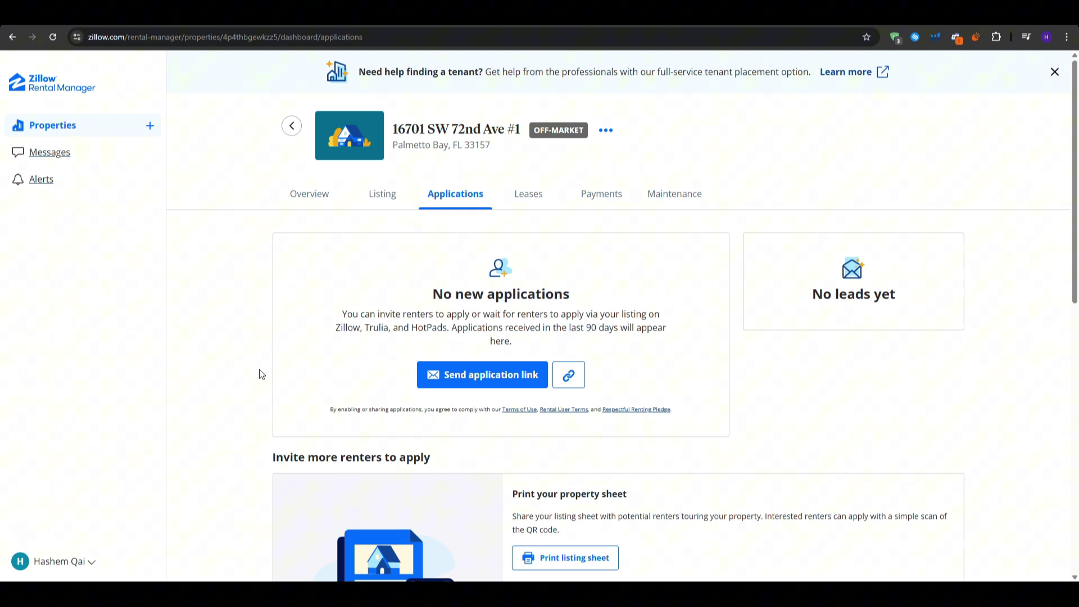
{"action": "scroll", "coordinate": [255, 369], "scroll_direction": "down", "scroll_amount": 3}
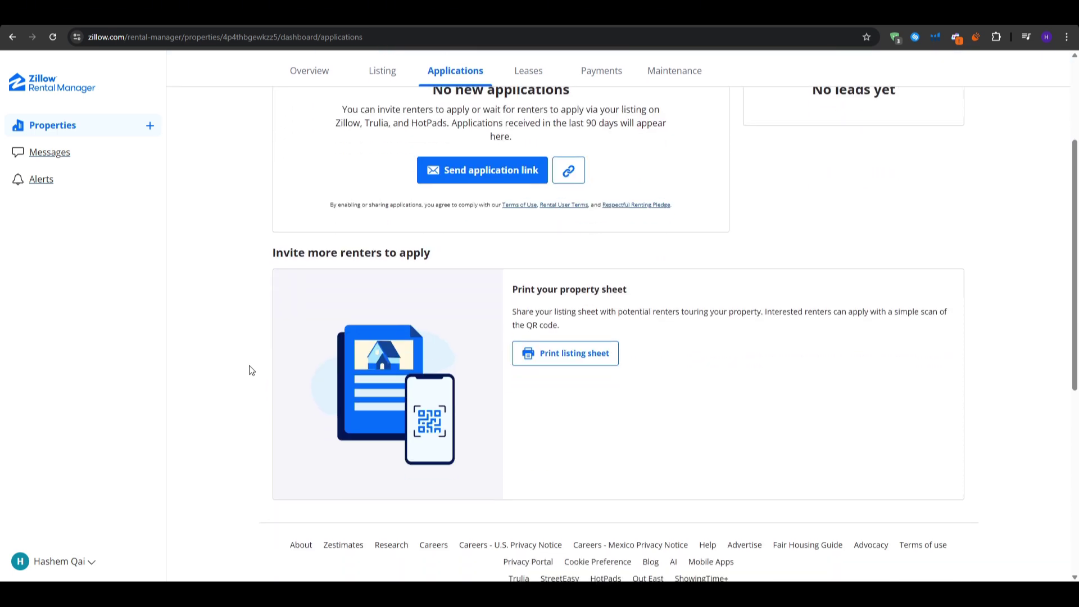
{"action": "scroll", "coordinate": [251, 370], "scroll_direction": "up", "scroll_amount": 3}
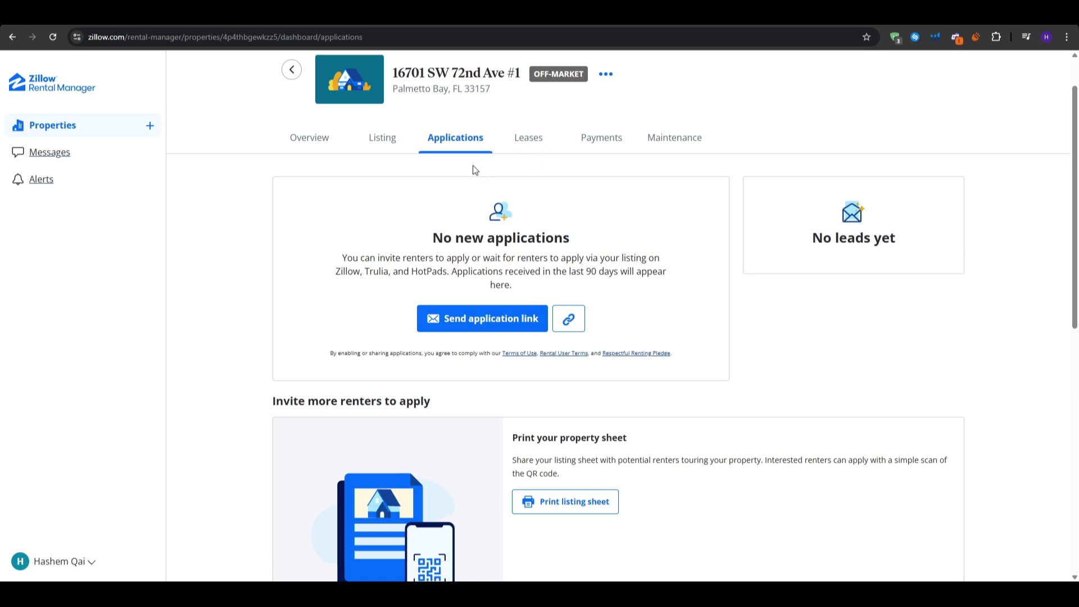
- Check the Payments tab, try Start collecting rent, then switch to the Listing tab
{"action": "left_click", "coordinate": [588, 140]}
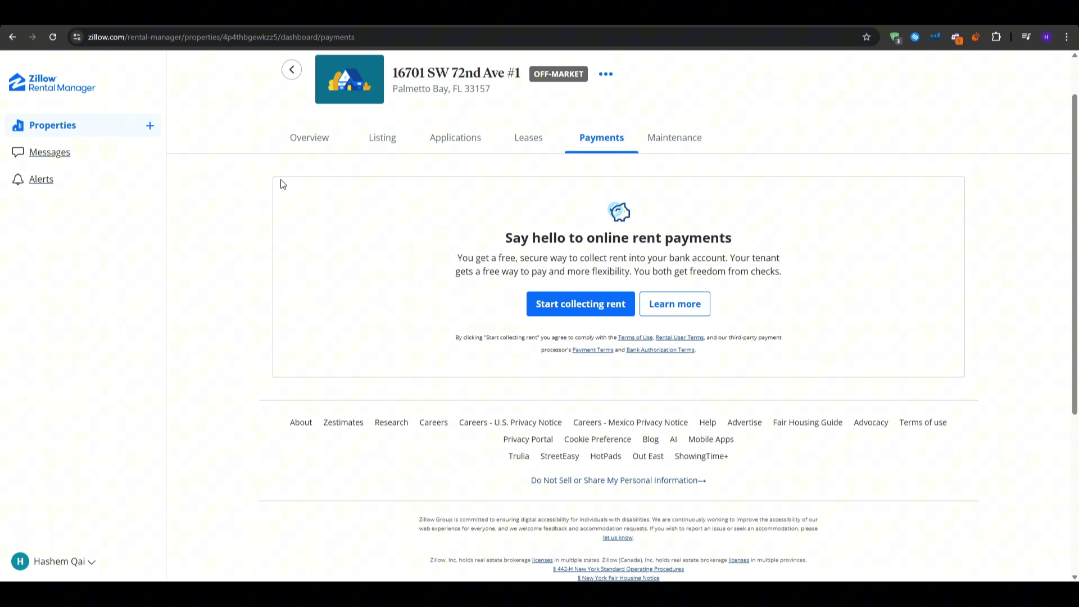
{"action": "left_click_drag", "start_coordinate": [509, 234], "coordinate": [747, 238]}
{"action": "left_click", "coordinate": [741, 239]}
{"action": "left_click", "coordinate": [549, 305]}
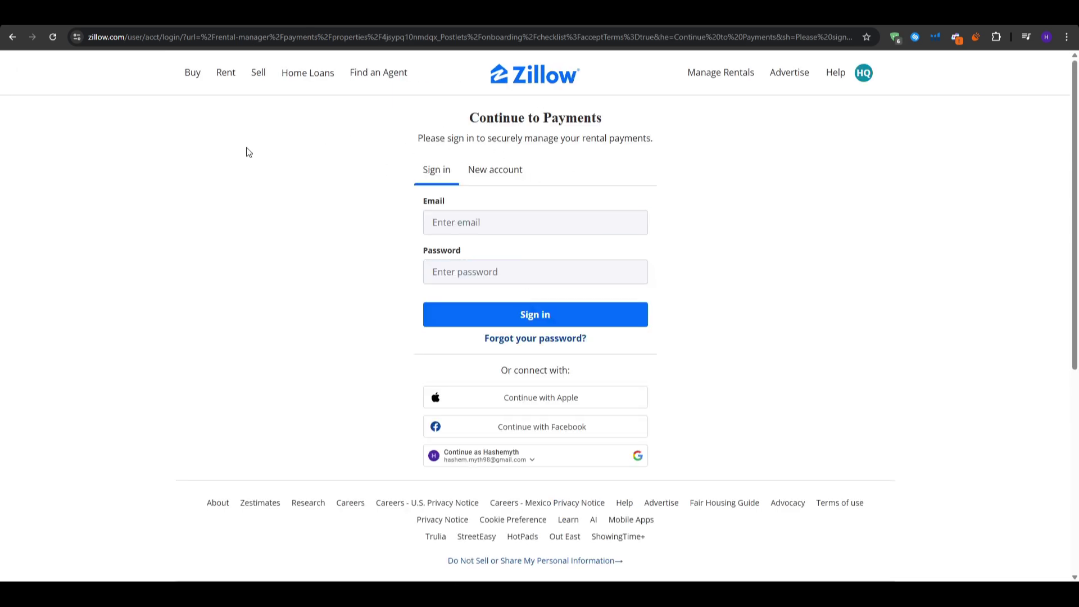
{"action": "left_click", "coordinate": [12, 37]}
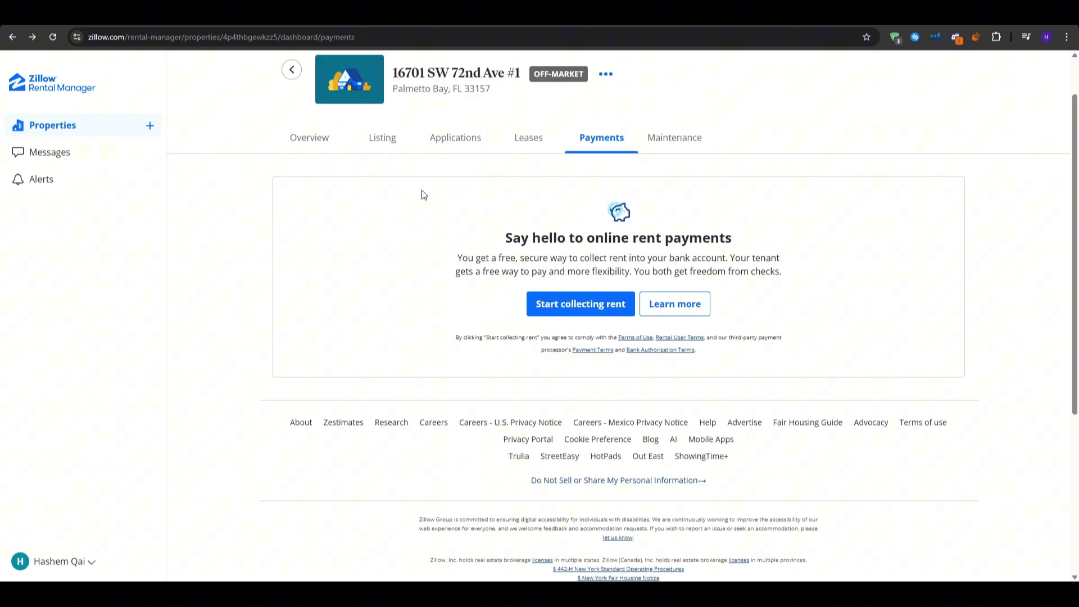
{"action": "left_click", "coordinate": [383, 139]}
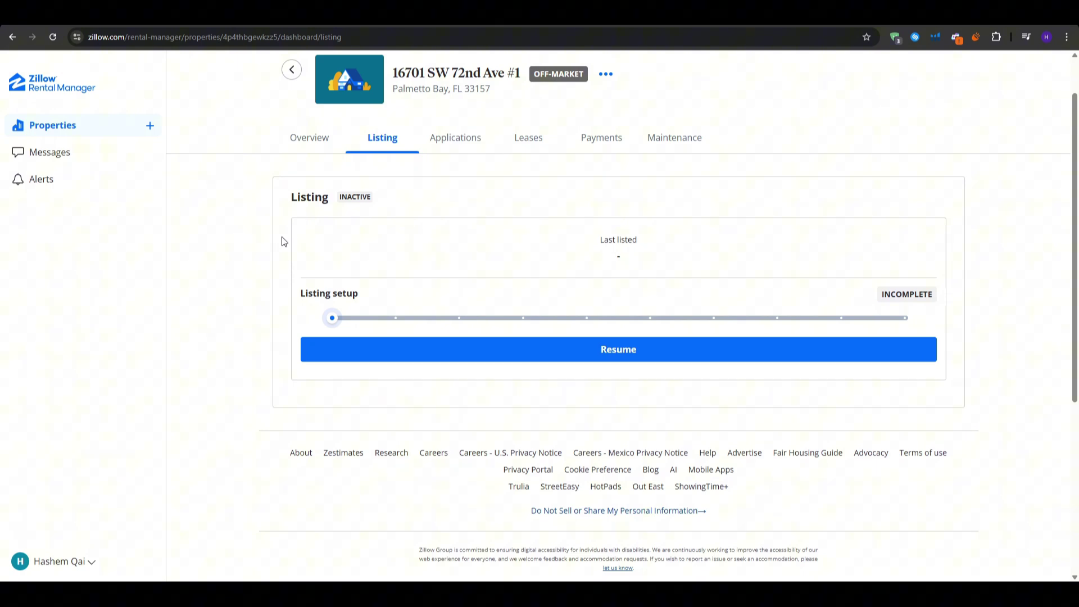
- Open the Leases tab, try free online lease signing, then go back
{"action": "left_click", "coordinate": [528, 140]}
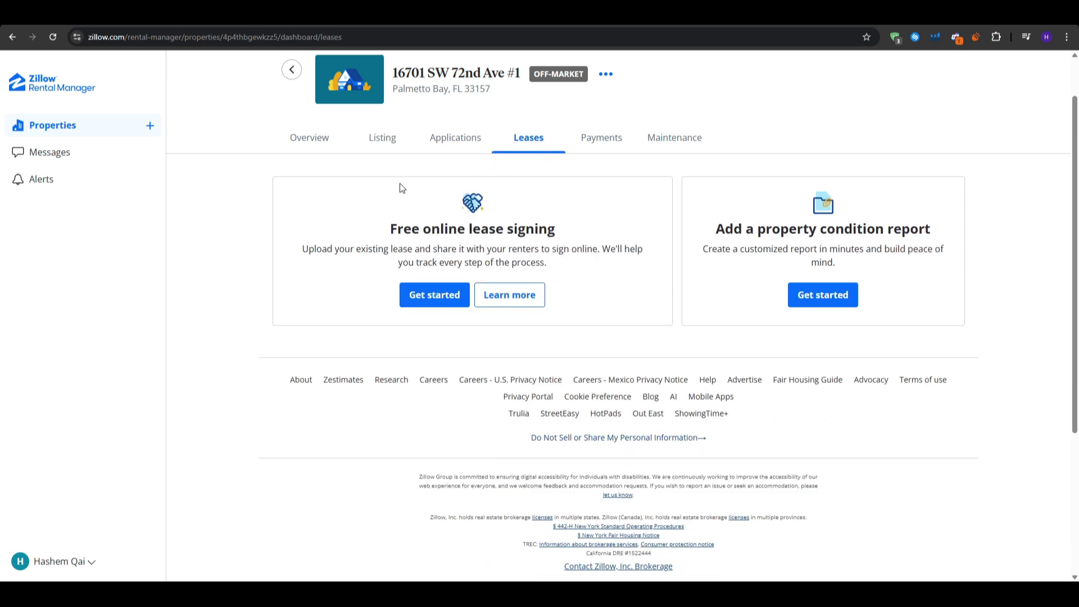
{"action": "triple_click", "coordinate": [438, 231]}
{"action": "left_click", "coordinate": [439, 233]}
{"action": "triple_click", "coordinate": [800, 234]}
{"action": "left_click", "coordinate": [769, 279]}
{"action": "left_click", "coordinate": [443, 298]}
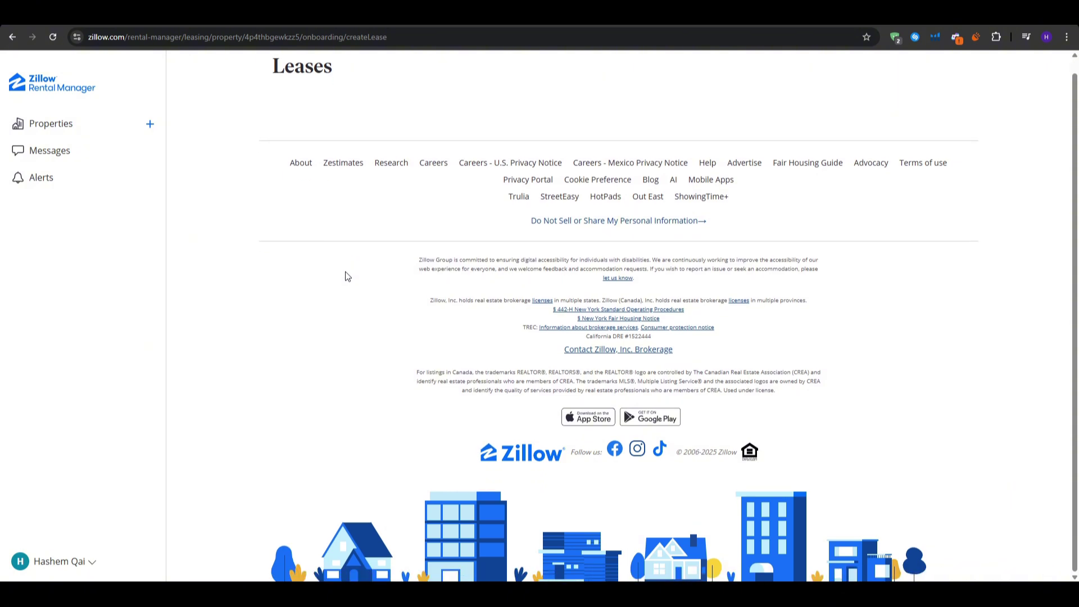
{"action": "double_click", "coordinate": [297, 86]}
{"action": "left_click", "coordinate": [275, 191]}
{"action": "left_click", "coordinate": [9, 37]}
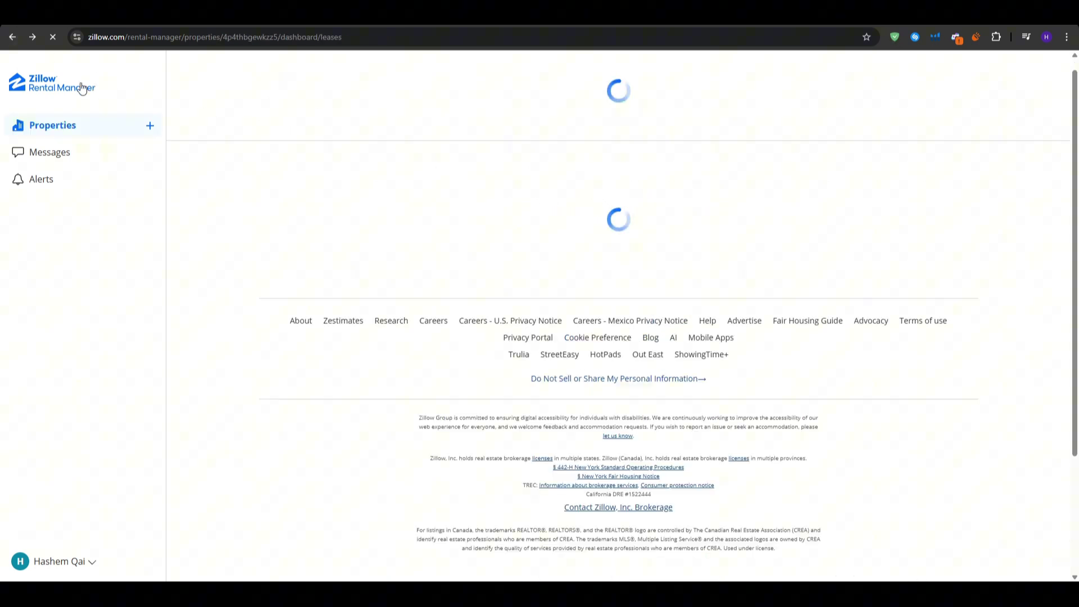
- Try creating a property condition report, then leave the 400 error page for Rental Manager
{"action": "left_click", "coordinate": [824, 296]}
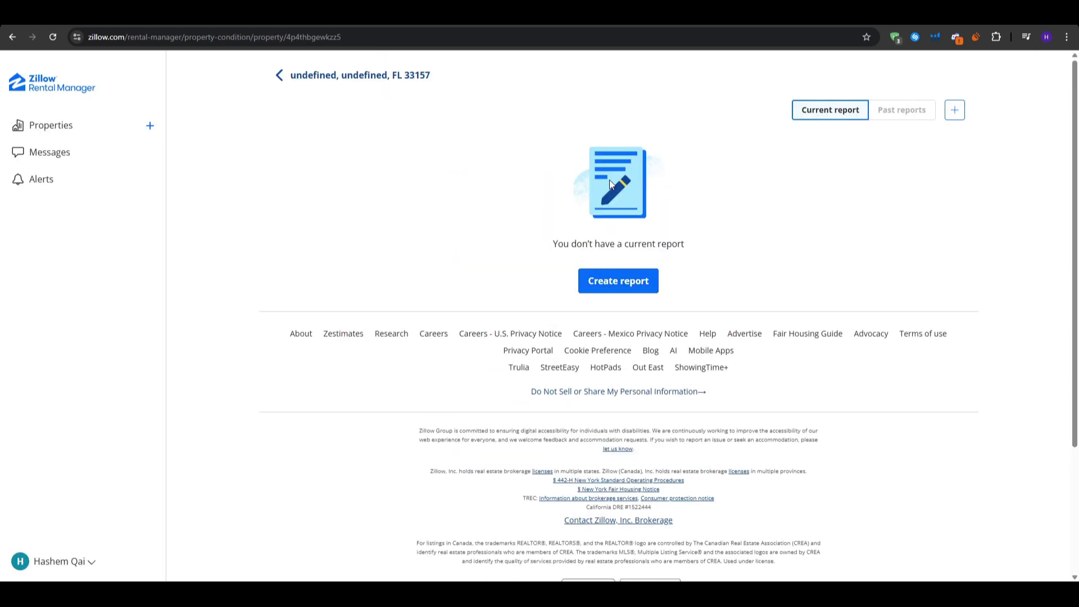
{"action": "left_click", "coordinate": [621, 283]}
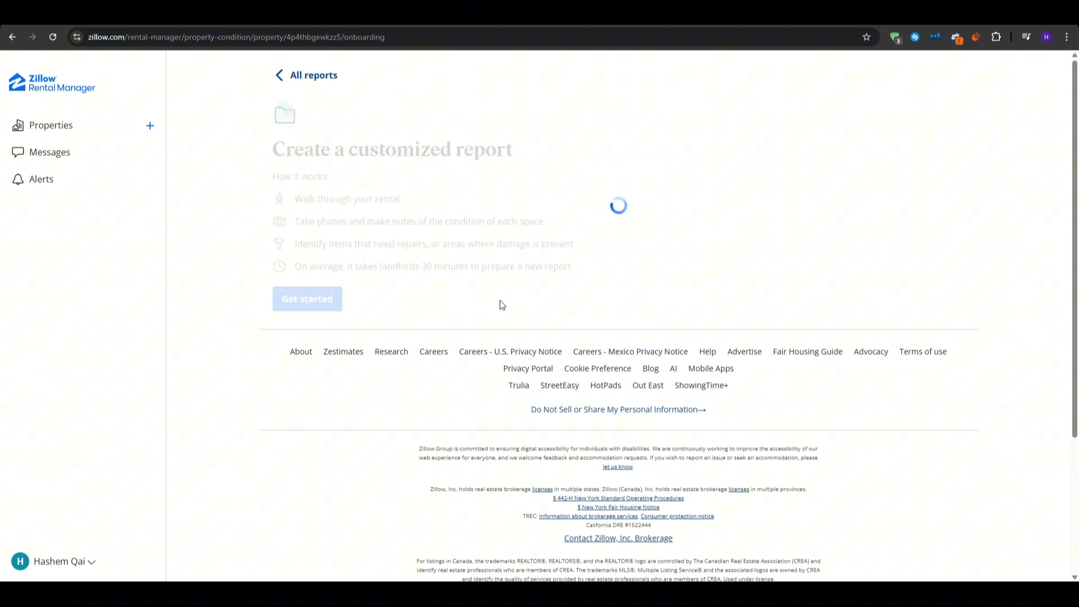
{"action": "left_click", "coordinate": [312, 303]}
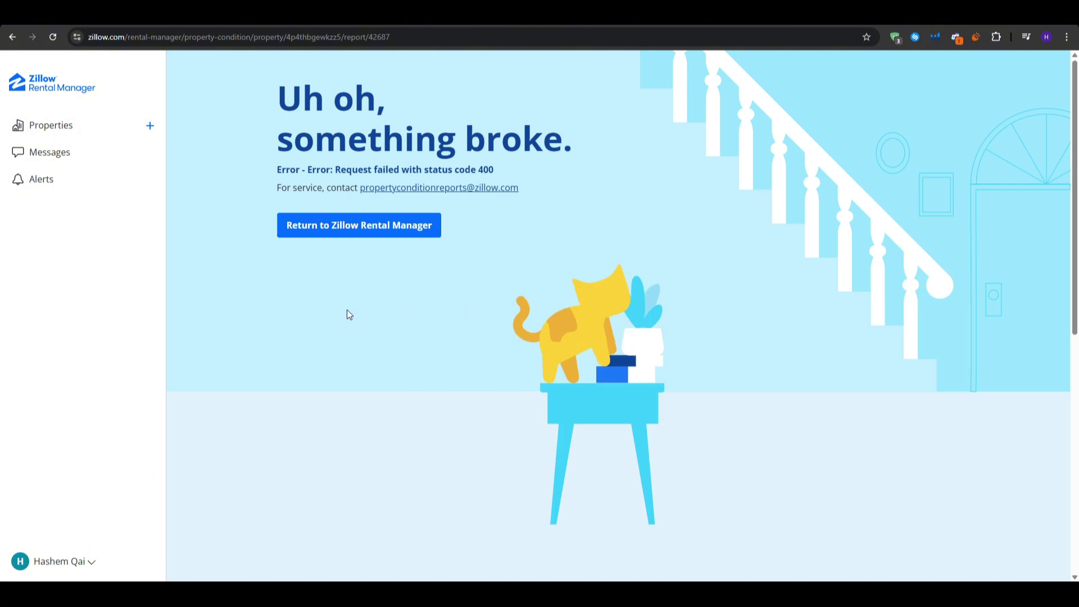
{"action": "left_click", "coordinate": [375, 232]}
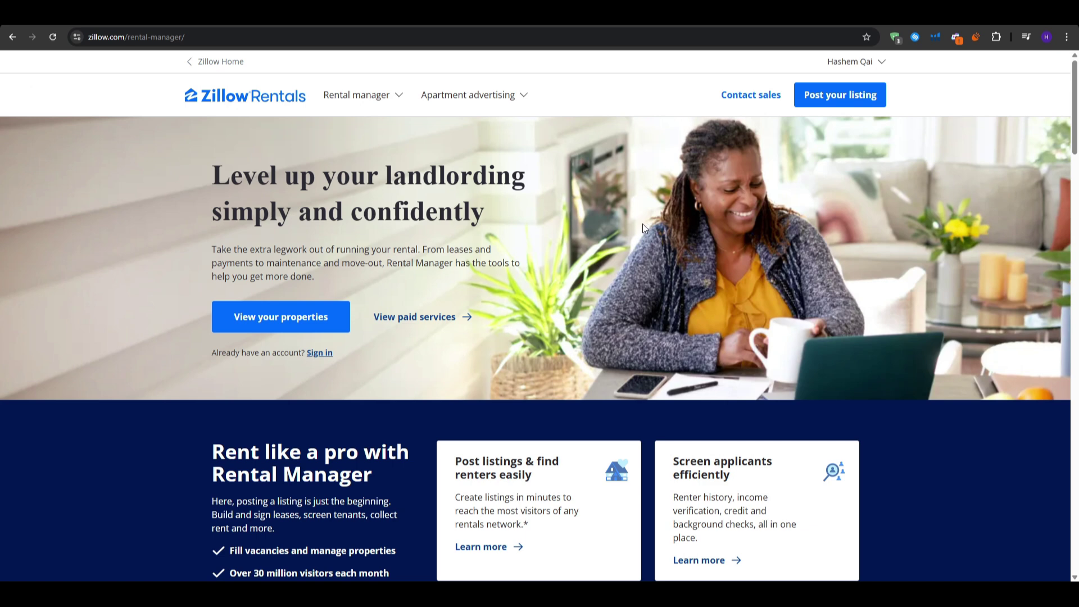
- From Rental manager > Leases, create a lease using the Zillow lease builder
{"action": "left_click", "coordinate": [357, 96]}
{"action": "left_click", "coordinate": [344, 96]}
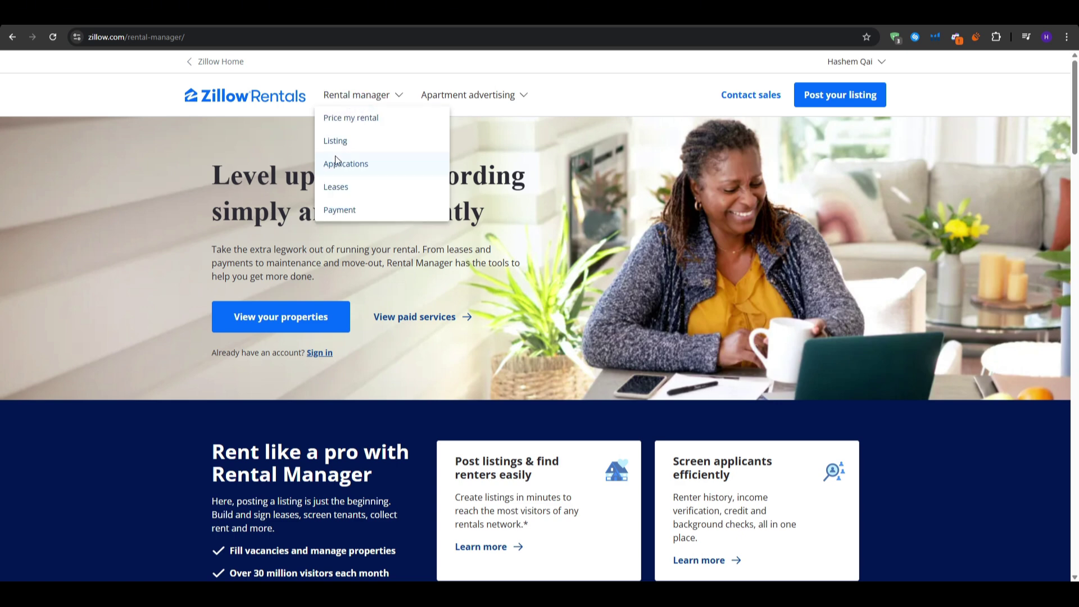
{"action": "left_click", "coordinate": [336, 191]}
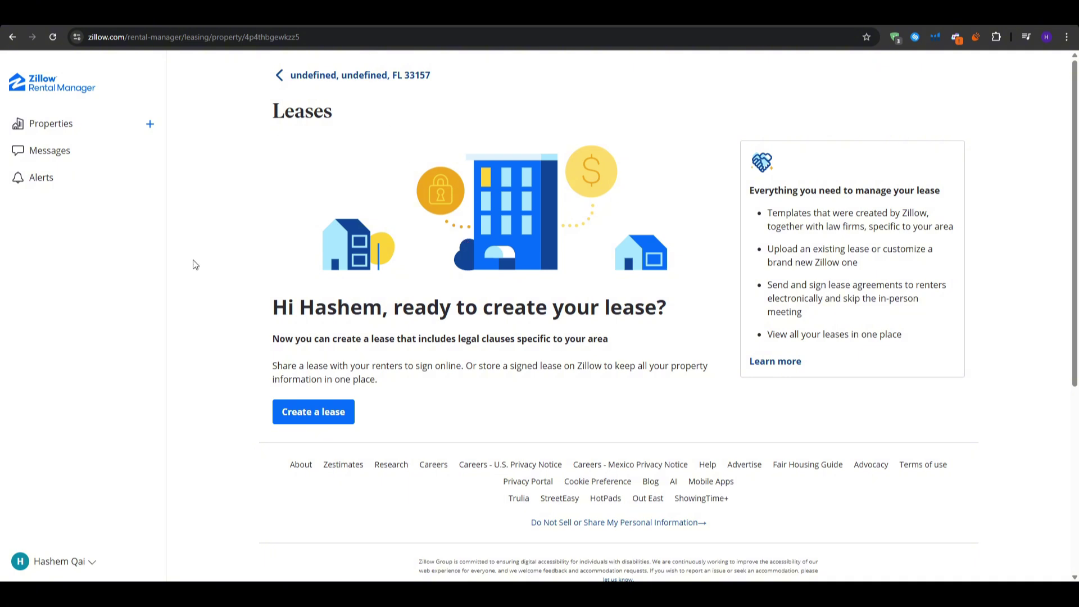
{"action": "left_click", "coordinate": [287, 410]}
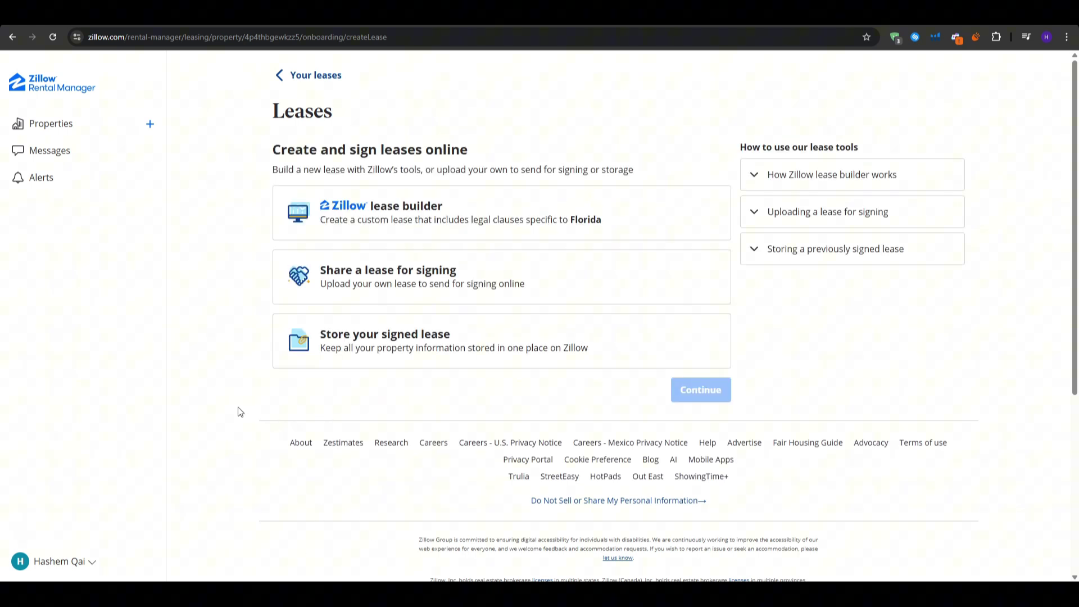
{"action": "left_click", "coordinate": [417, 207]}
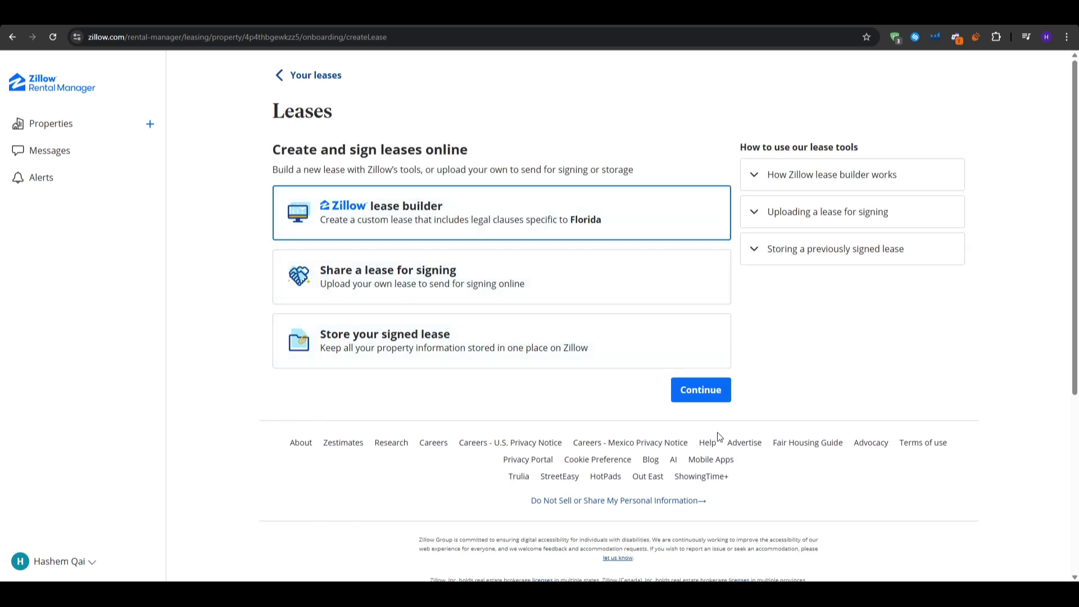
{"action": "left_click", "coordinate": [730, 400]}
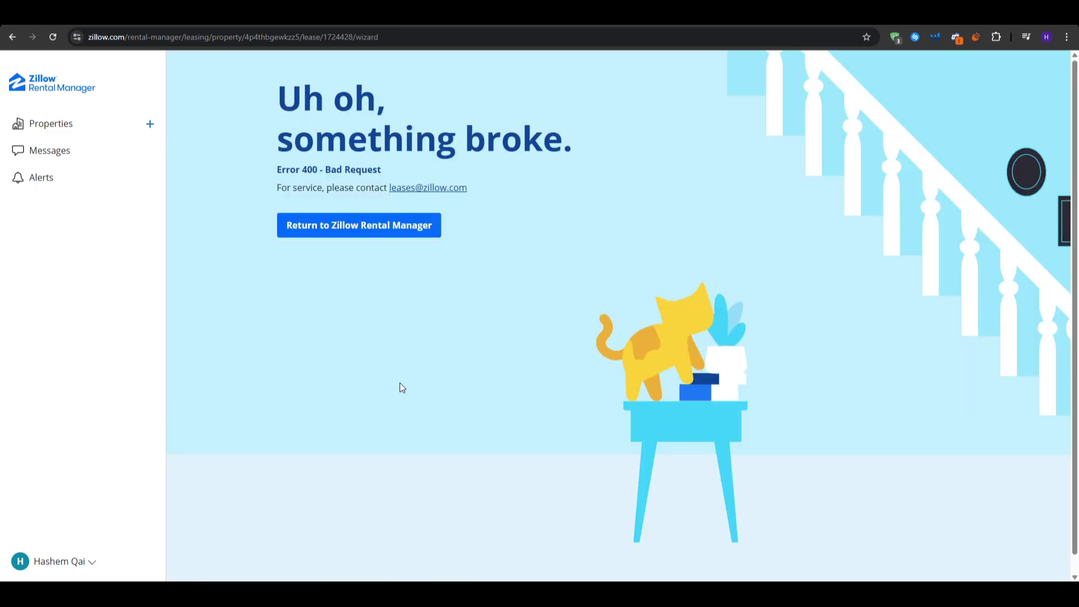
- Return to Rental Manager and view the Pay-per-lease ads page
{"action": "left_click", "coordinate": [380, 238]}
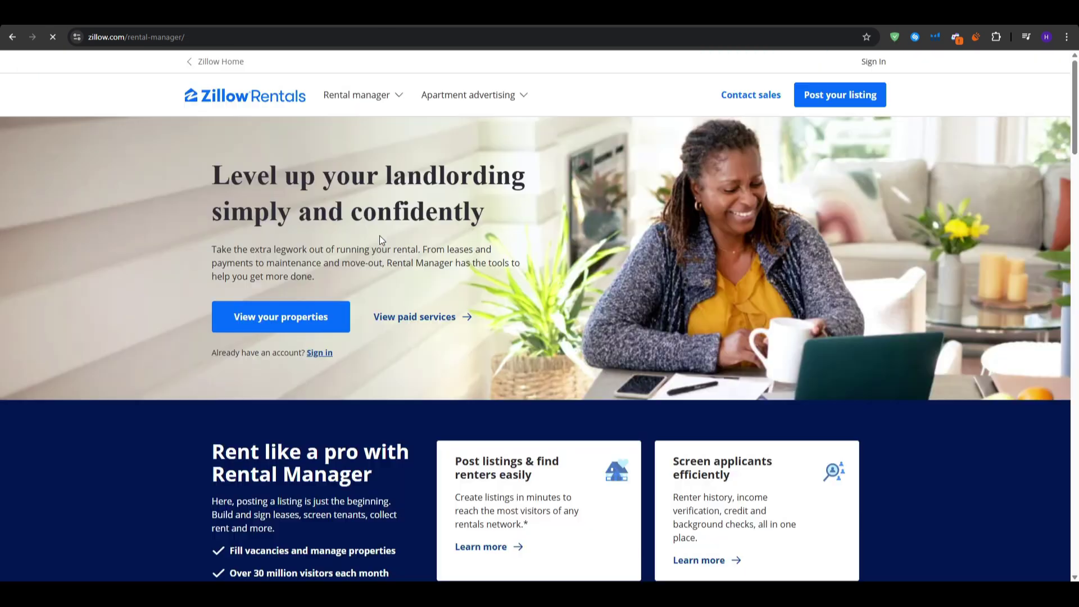
{"action": "mouse_move", "coordinate": [522, 96]}
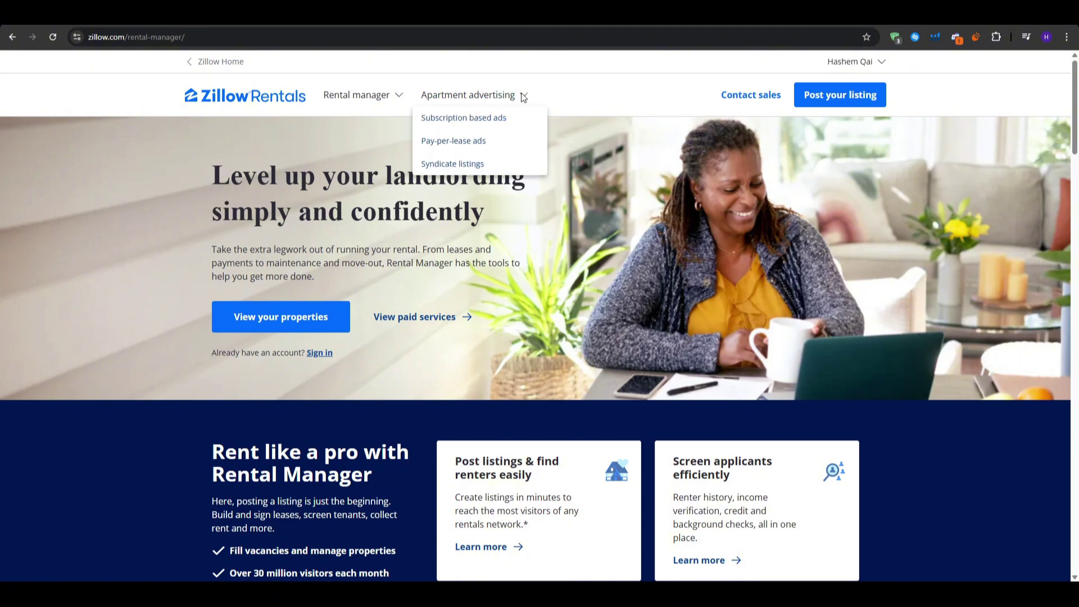
{"action": "left_click", "coordinate": [479, 143]}
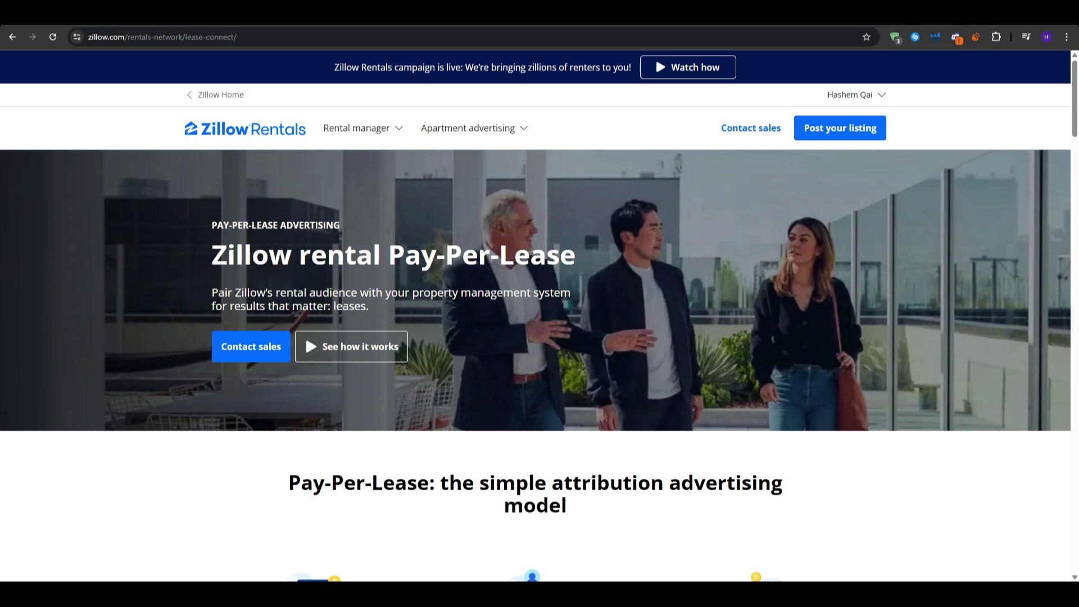
- View the online rent Payment page, then bring up the add-property form via Post your listing
{"action": "mouse_move", "coordinate": [357, 129]}
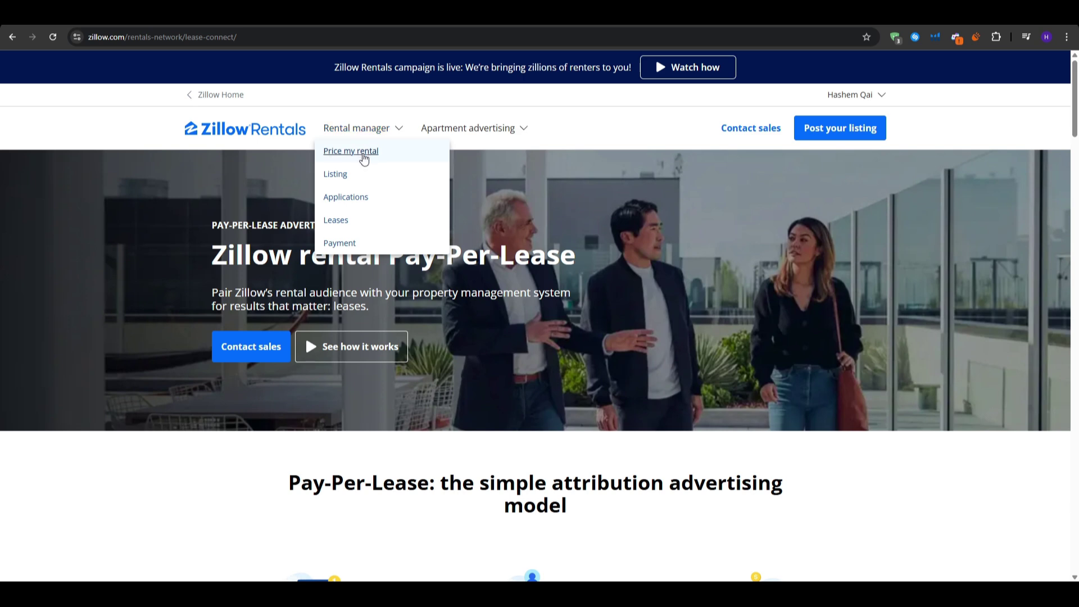
{"action": "left_click", "coordinate": [354, 244]}
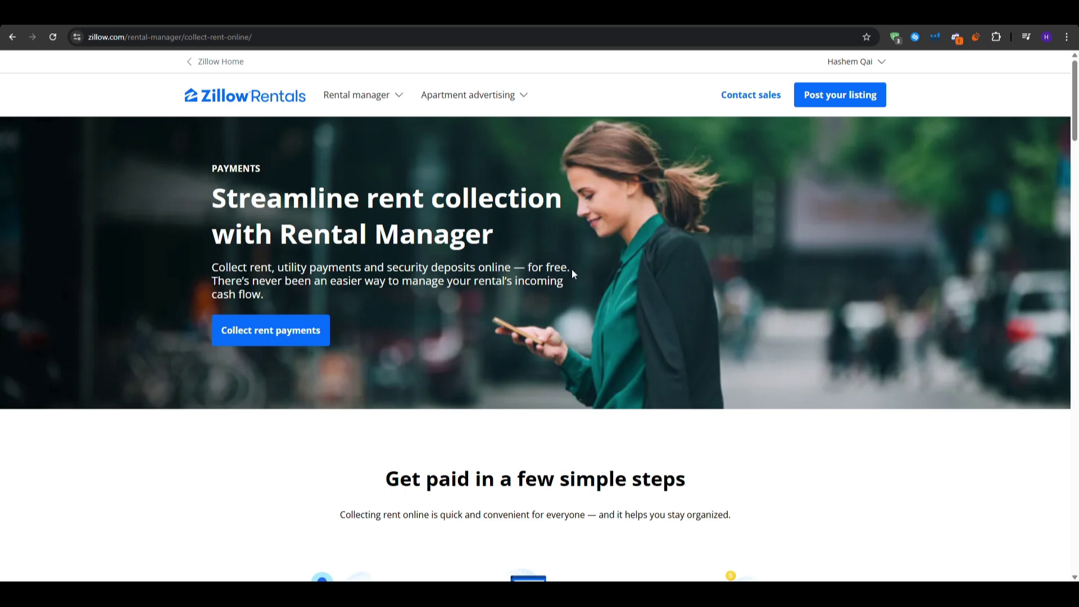
{"action": "left_click", "coordinate": [838, 100]}
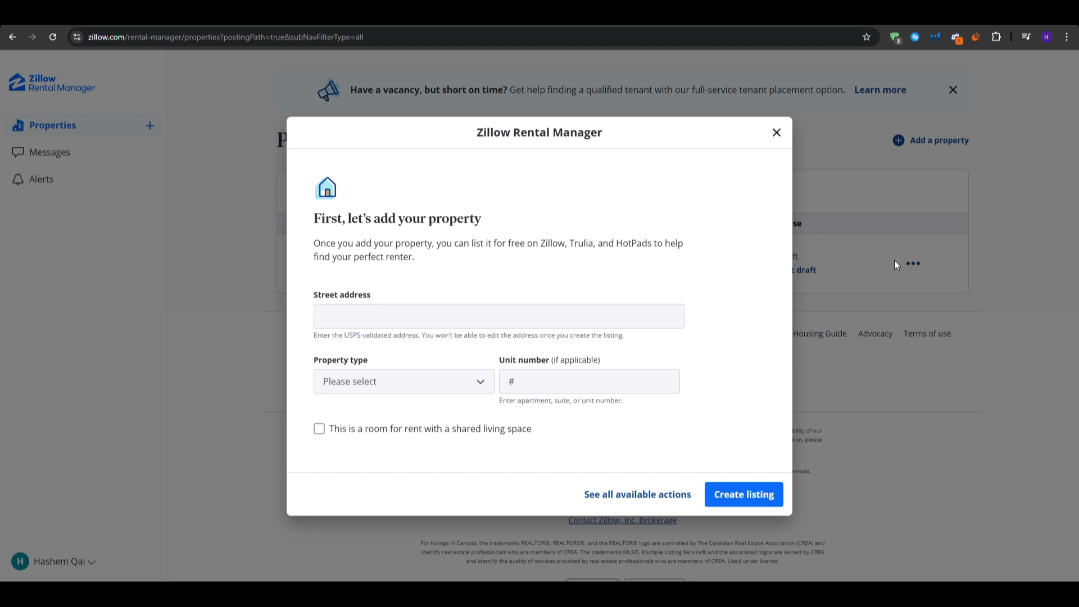
- Dismiss the add-property form, open Messages, and filter the inbox to Applicants
{"action": "left_click", "coordinate": [899, 264]}
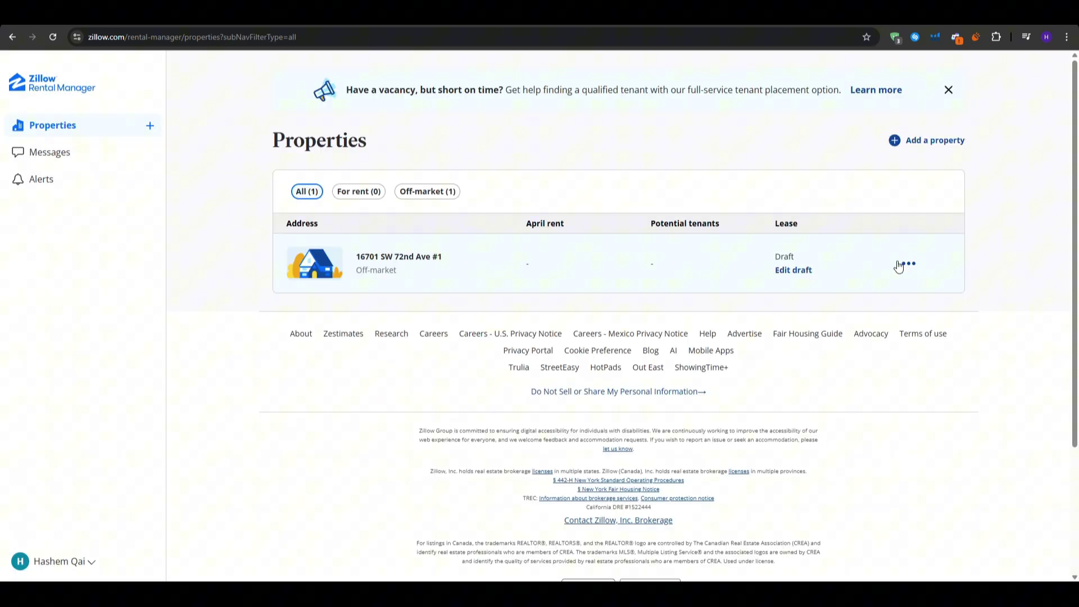
{"action": "left_click", "coordinate": [908, 264]}
{"action": "left_click", "coordinate": [1006, 235]}
{"action": "left_click", "coordinate": [285, 273]}
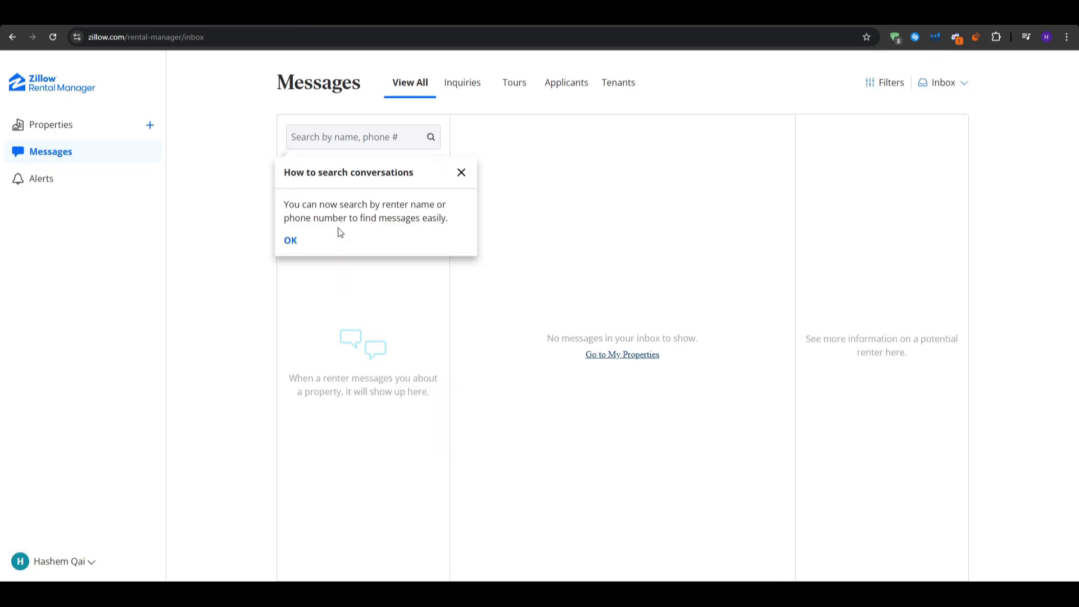
{"action": "left_click", "coordinate": [463, 175]}
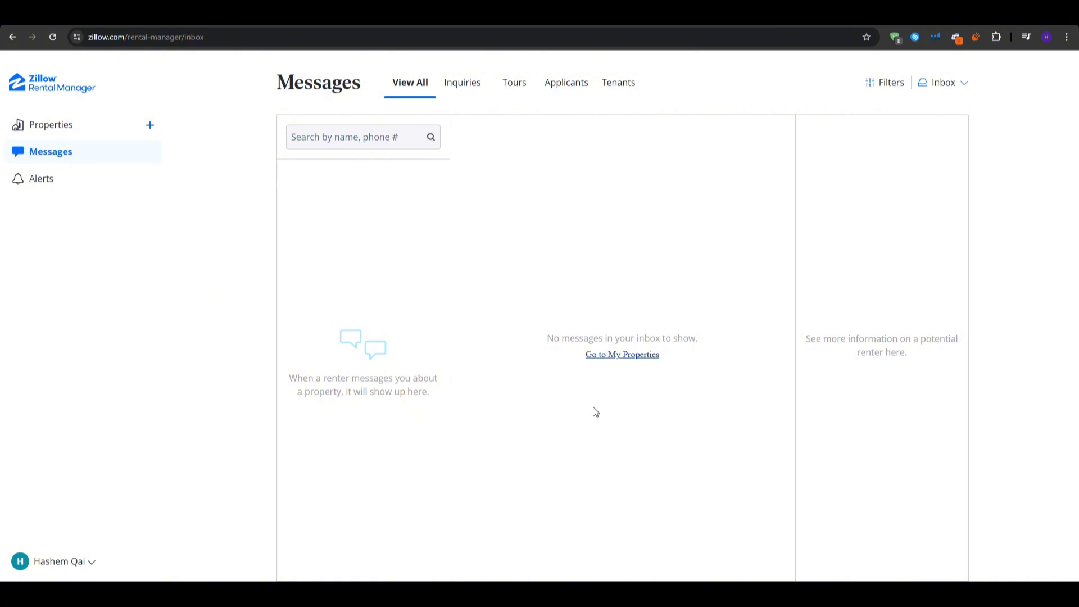
{"action": "left_click", "coordinate": [564, 89]}
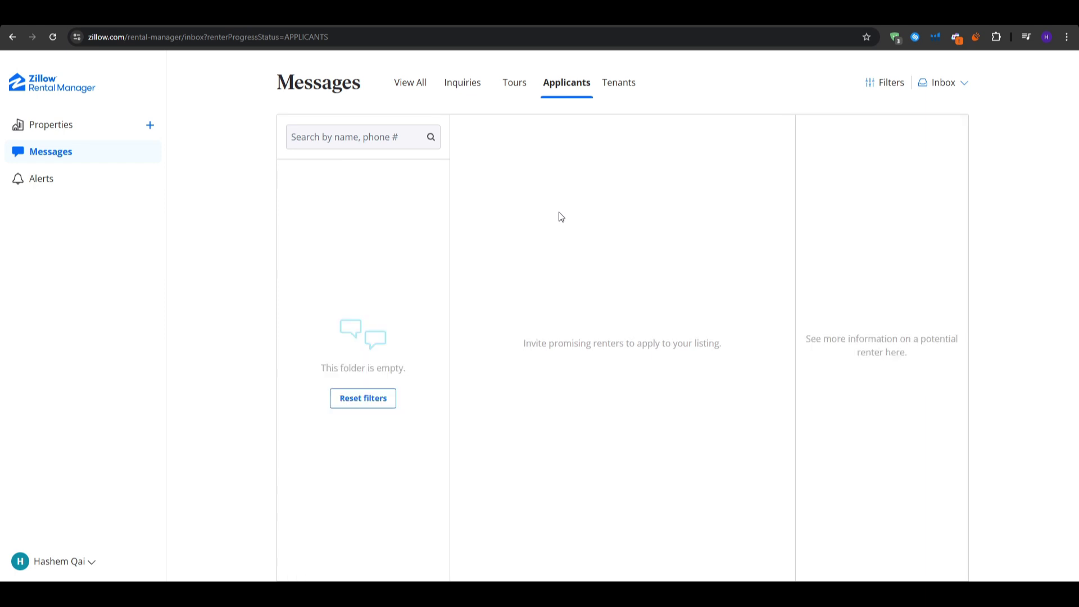